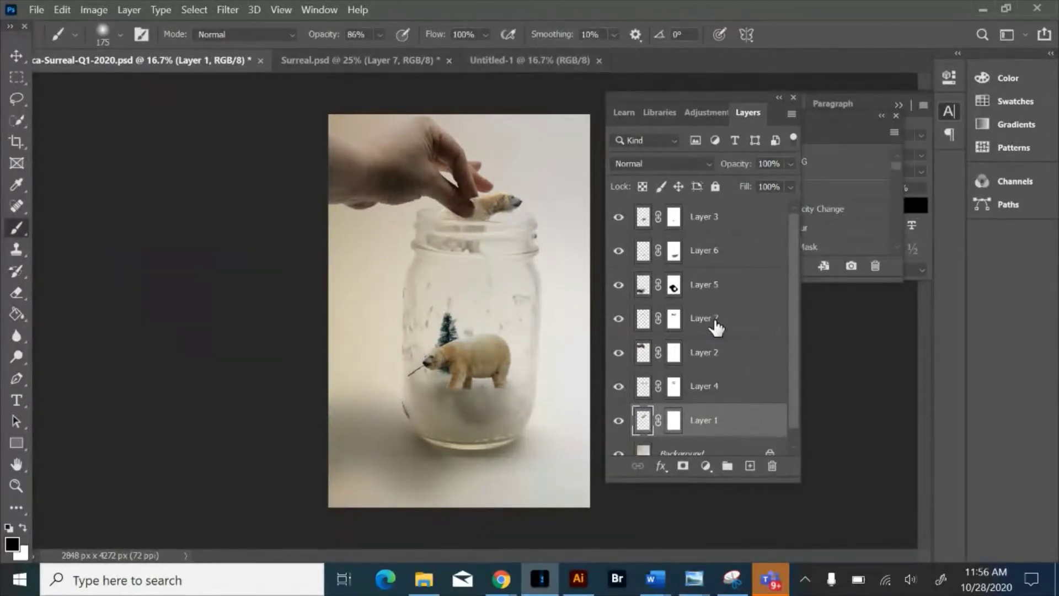
# - Add a new empty layer above Layer 3 and raise the brush opacity to 100%
pyautogui.scroll(-1, 714, 326)
pyautogui.scroll(1, 717, 328)
pyautogui.click(757, 218)
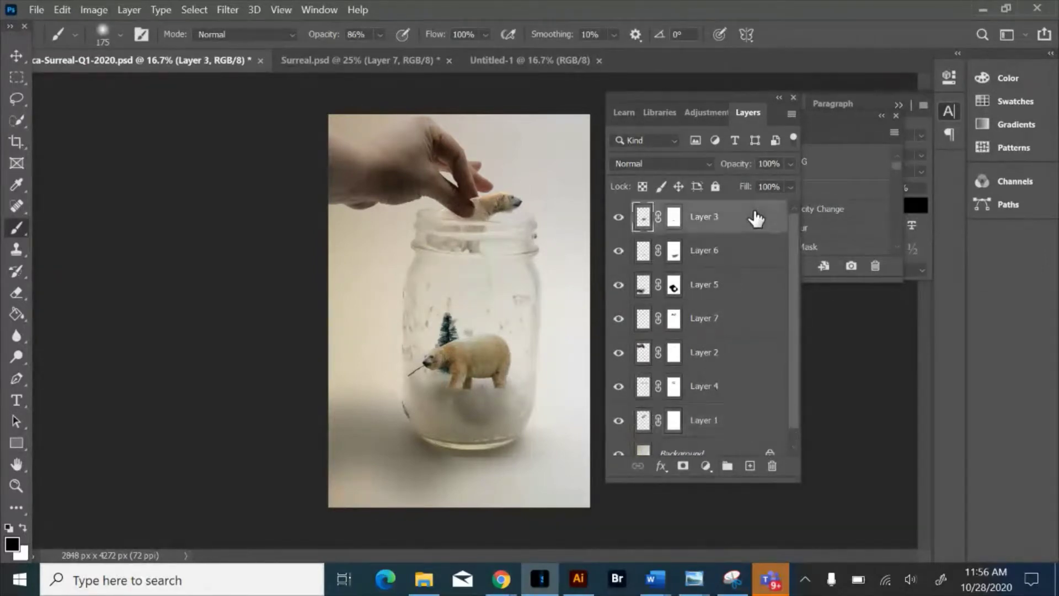
pyautogui.click(749, 466)
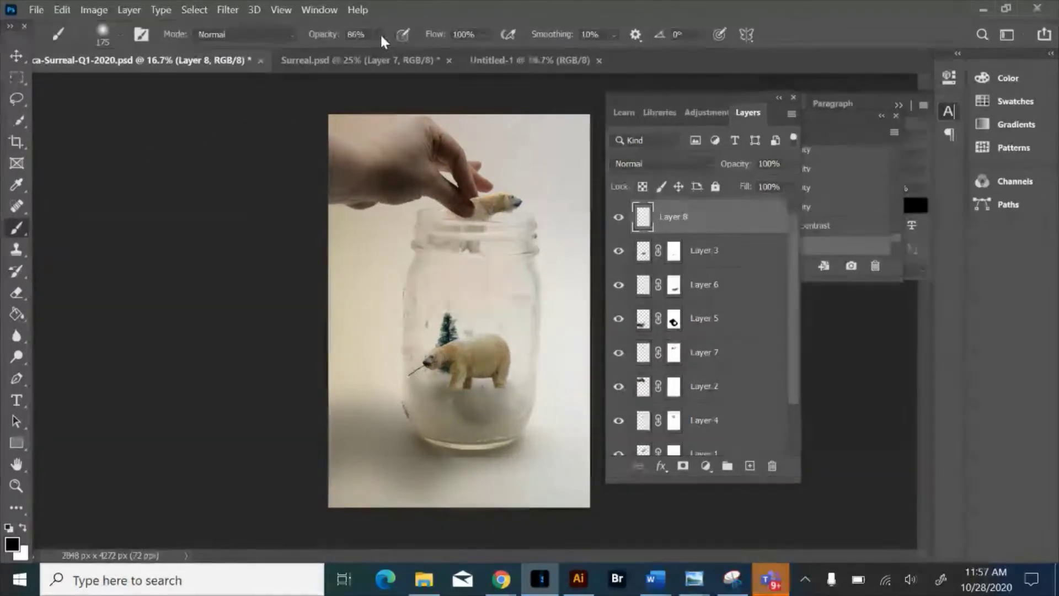
pyautogui.moveTo(380, 35); pyautogui.dragTo(443, 54)
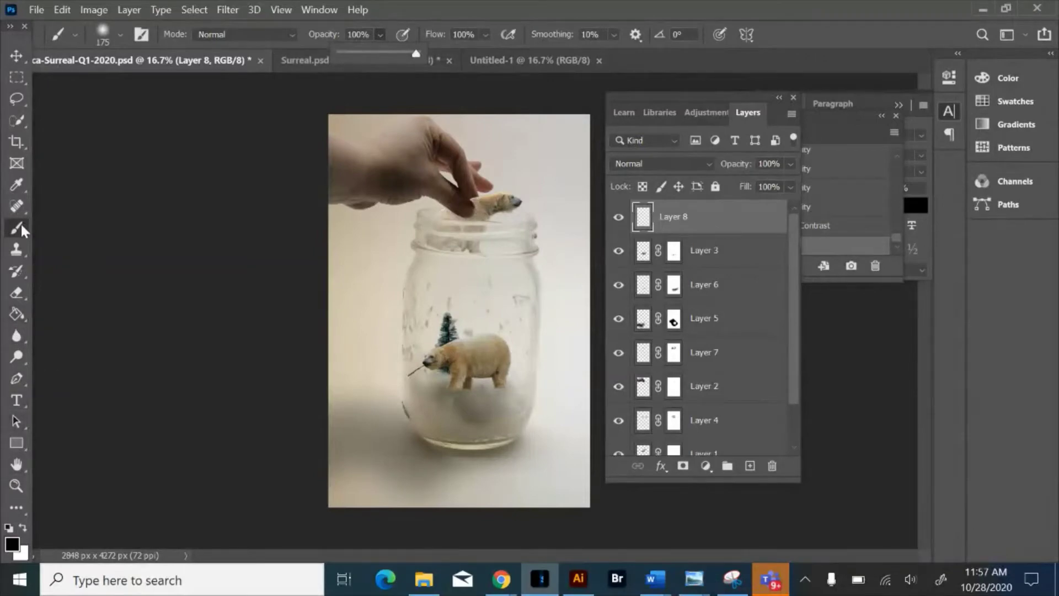
# - Set the foreground colour's hue to 233° and fill the new layer with black using the Paint Bucket tool
pyautogui.click(20, 316)
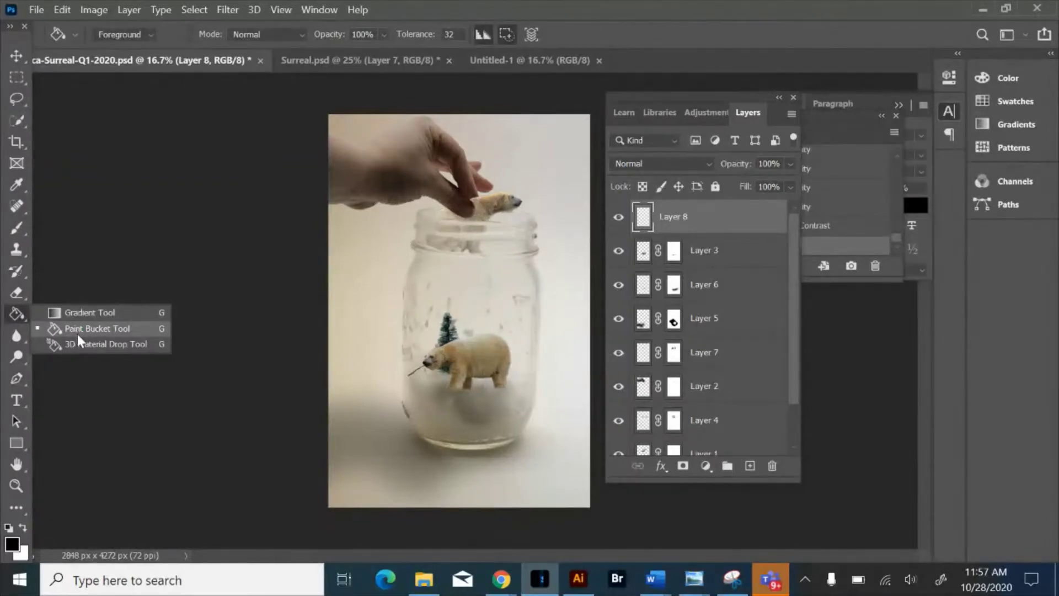
pyautogui.click(79, 332)
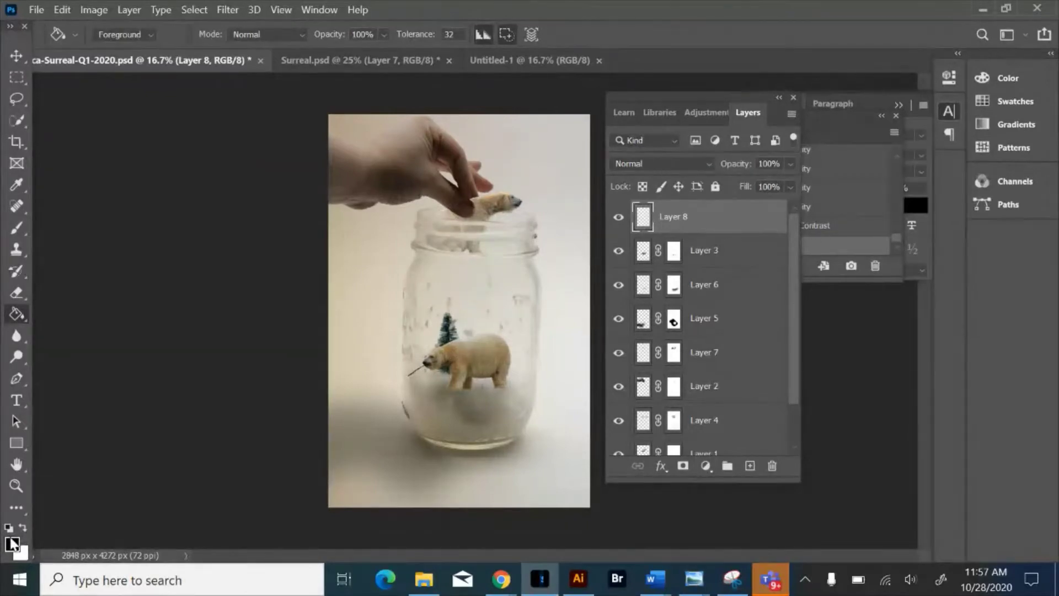
pyautogui.click(11, 543)
pyautogui.moveTo(546, 160); pyautogui.dragTo(544, 174)
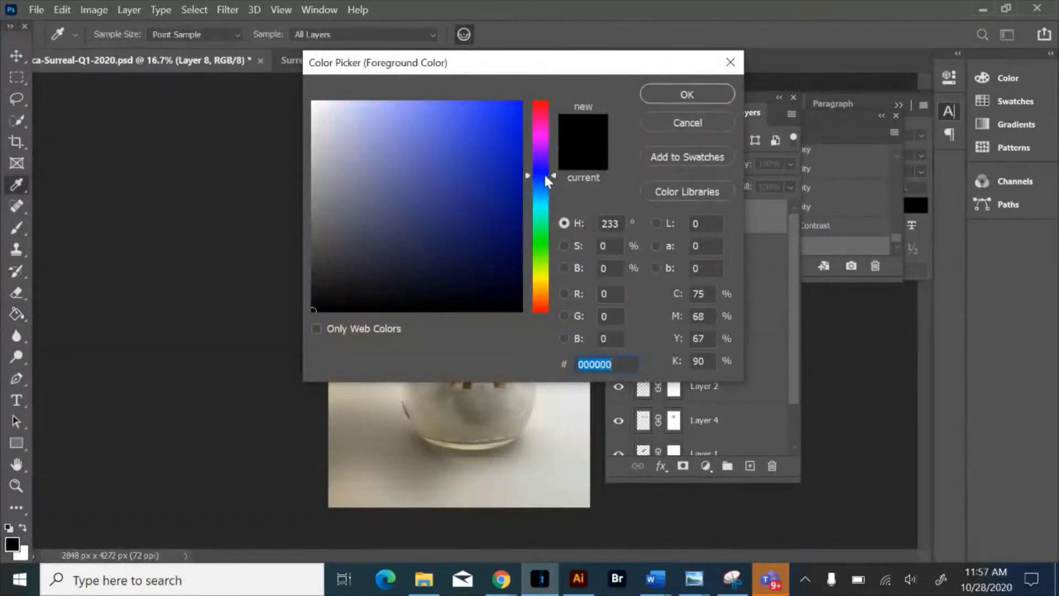
pyautogui.click(687, 97)
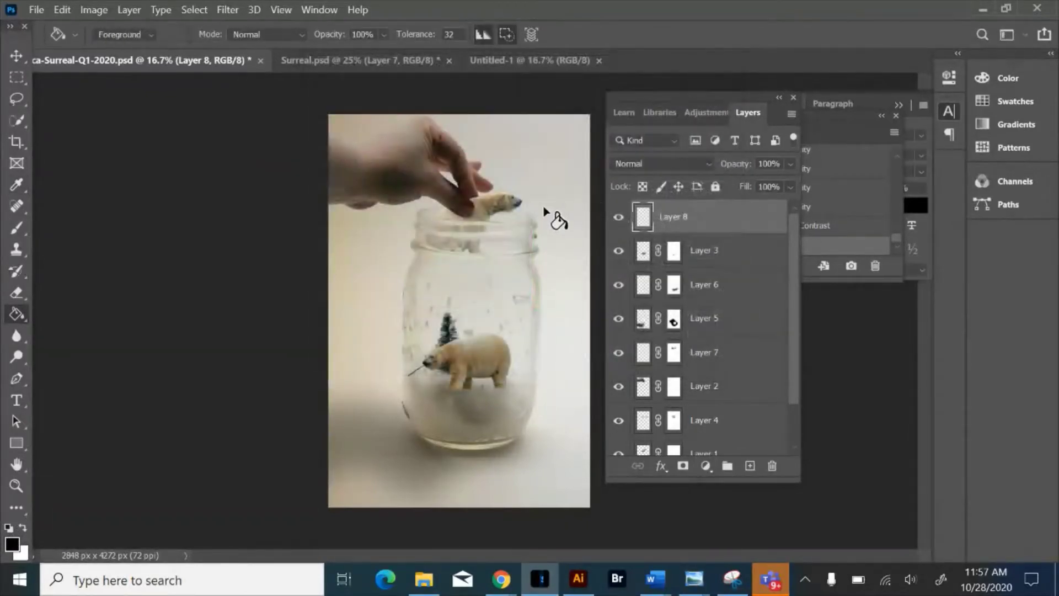
pyautogui.click(543, 208)
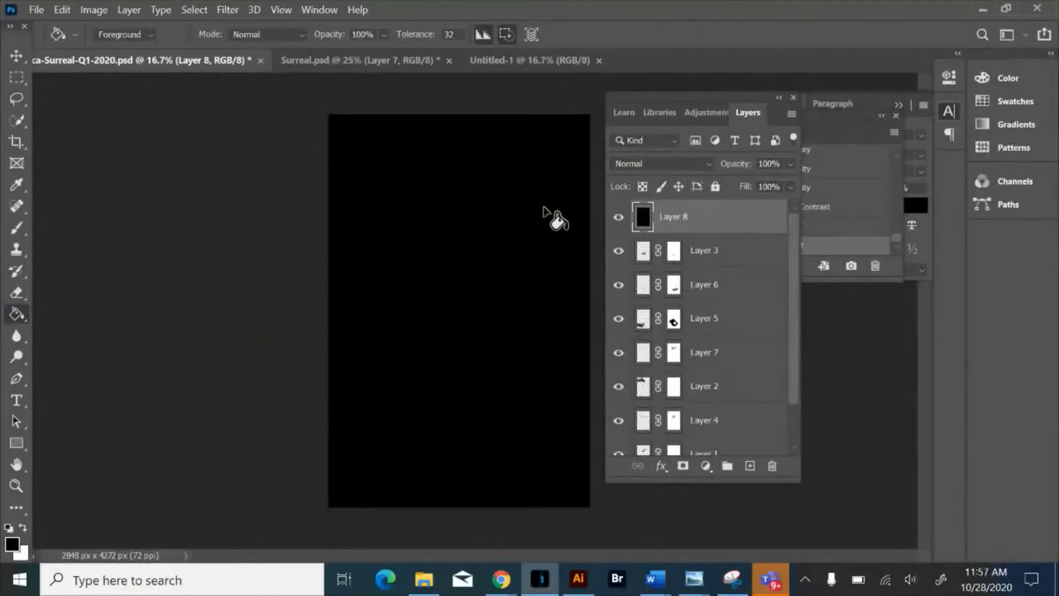
# - Set the foreground colour to blue 1b34ef and refill Layer 8 with it
pyautogui.click(12, 545)
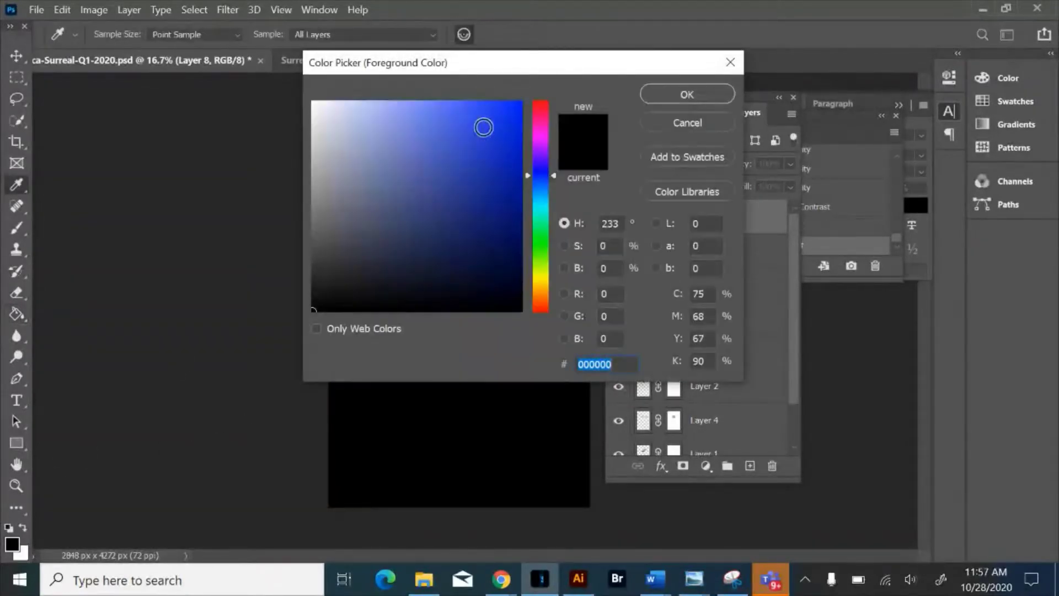
pyautogui.write('1b34ef')
pyautogui.click(685, 95)
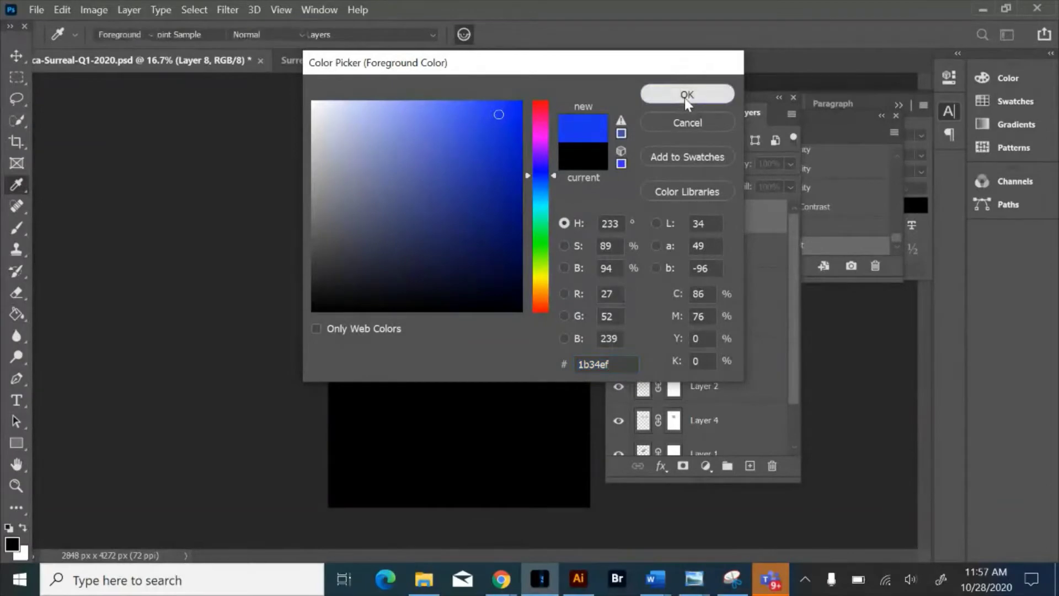
pyautogui.click(521, 279)
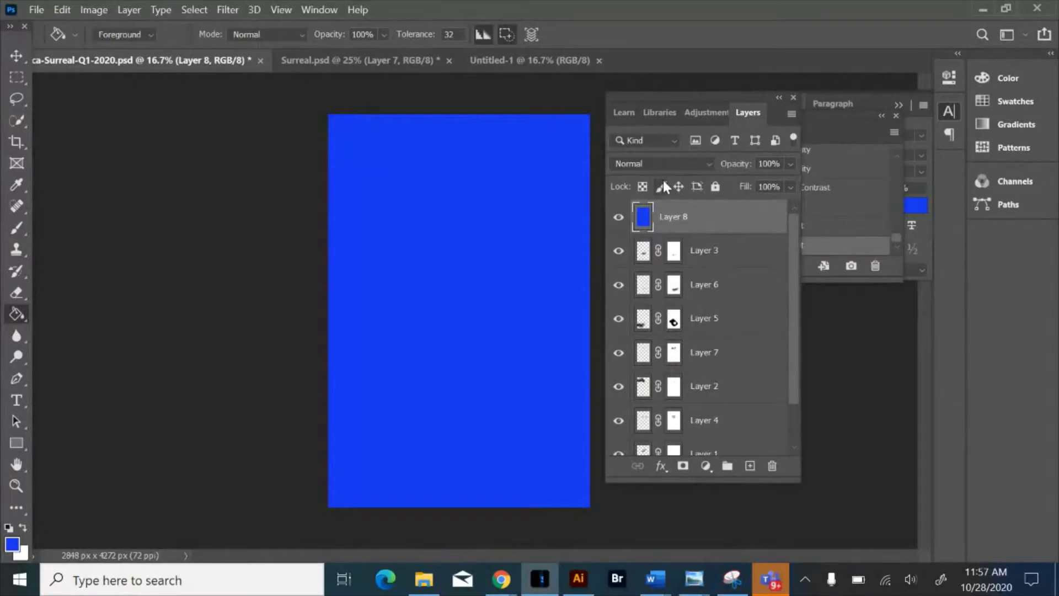
# - Try the Soft Light blend mode on the blue layer and return it to Normal at 100% opacity
pyautogui.click(703, 163)
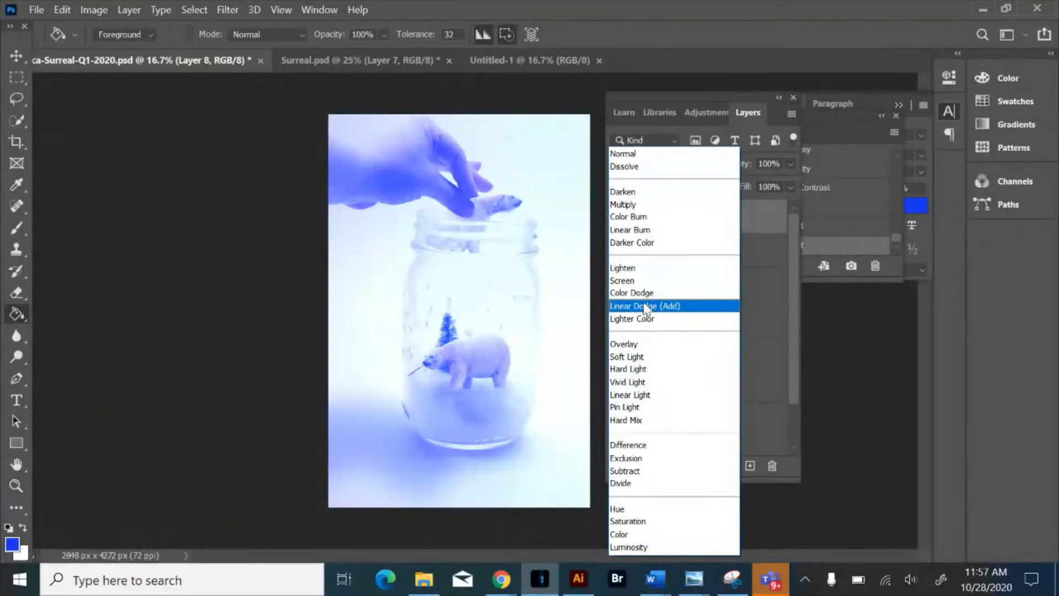
pyautogui.click(633, 362)
pyautogui.click(789, 164)
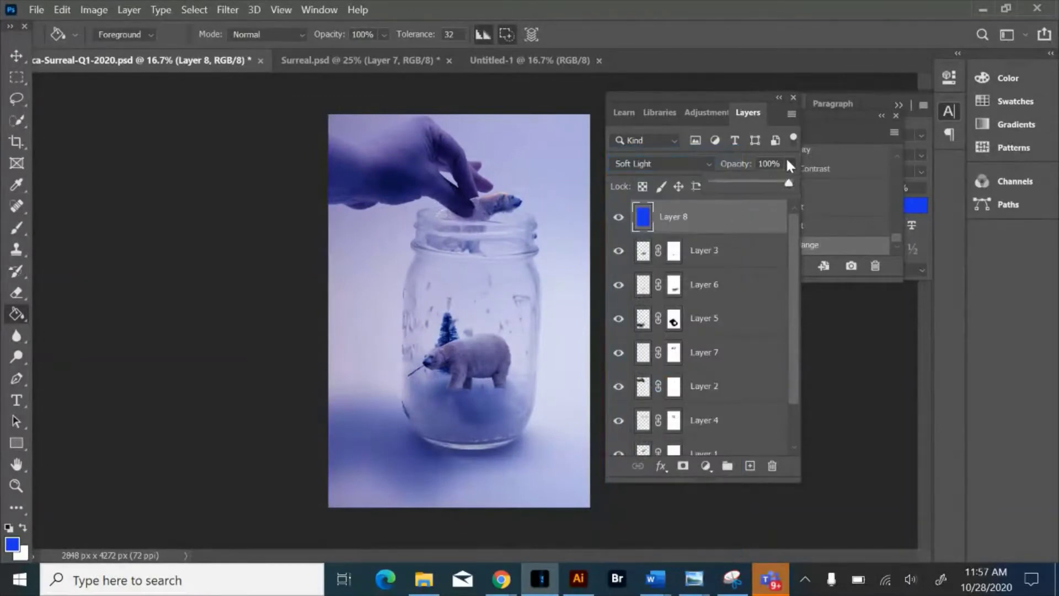
pyautogui.click(760, 183)
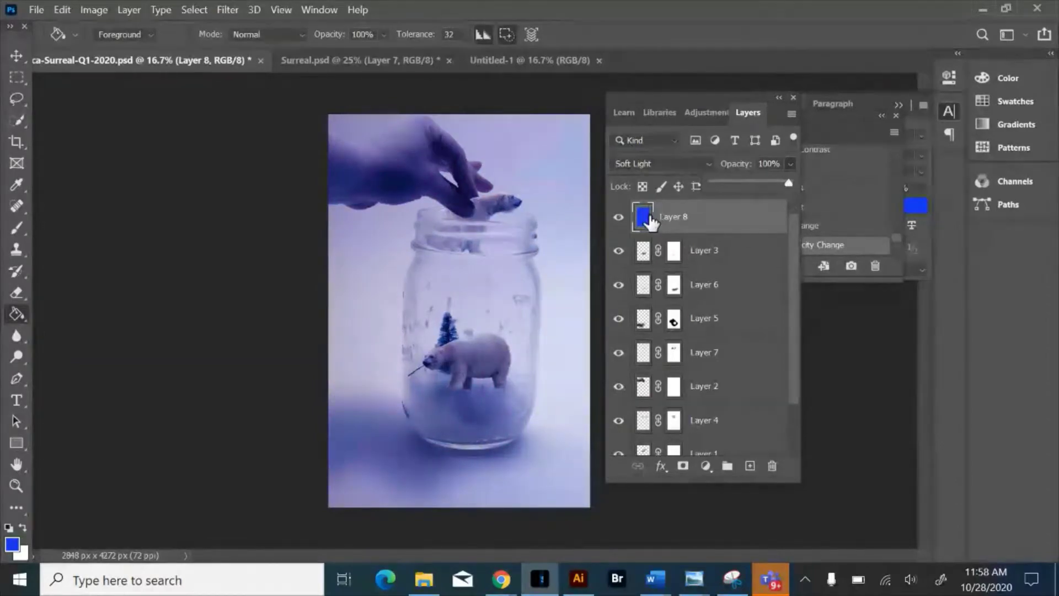
pyautogui.click(703, 160)
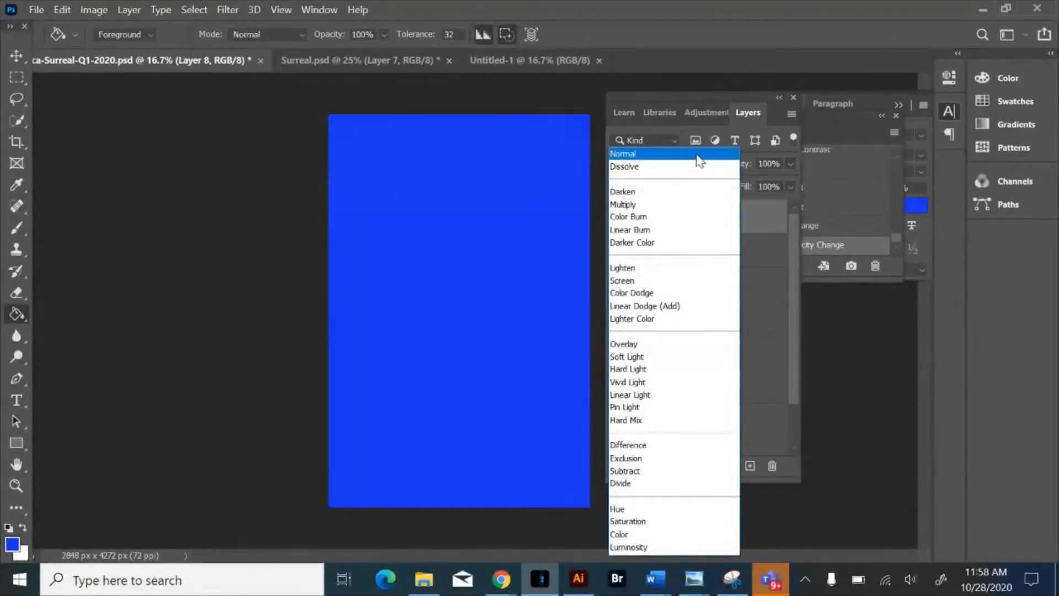
pyautogui.click(697, 153)
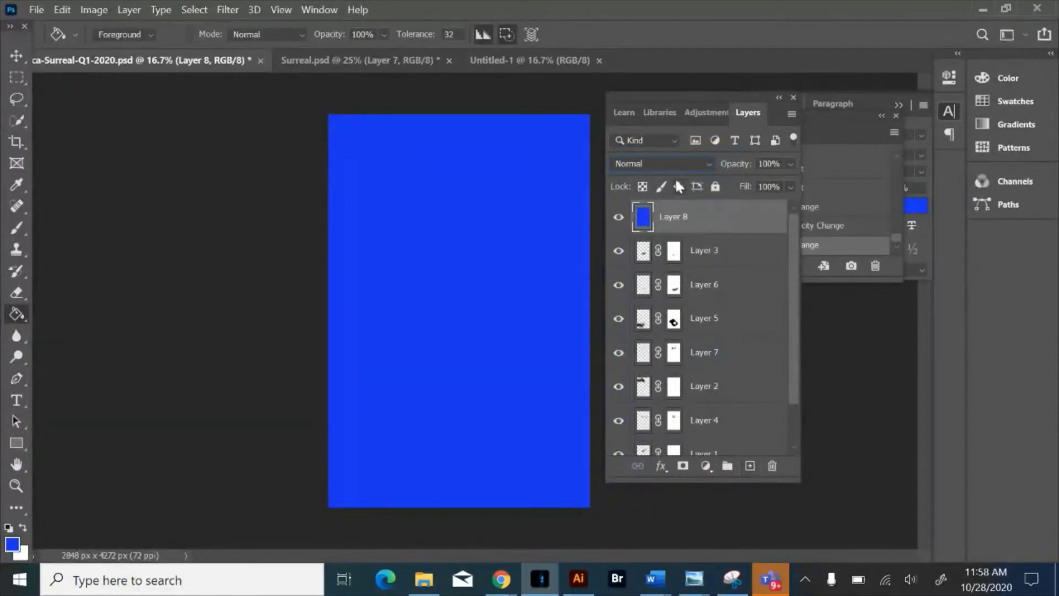
# - Add a new layer above the blue layer and set the Brush tool's hardness to 100%
pyautogui.click(751, 466)
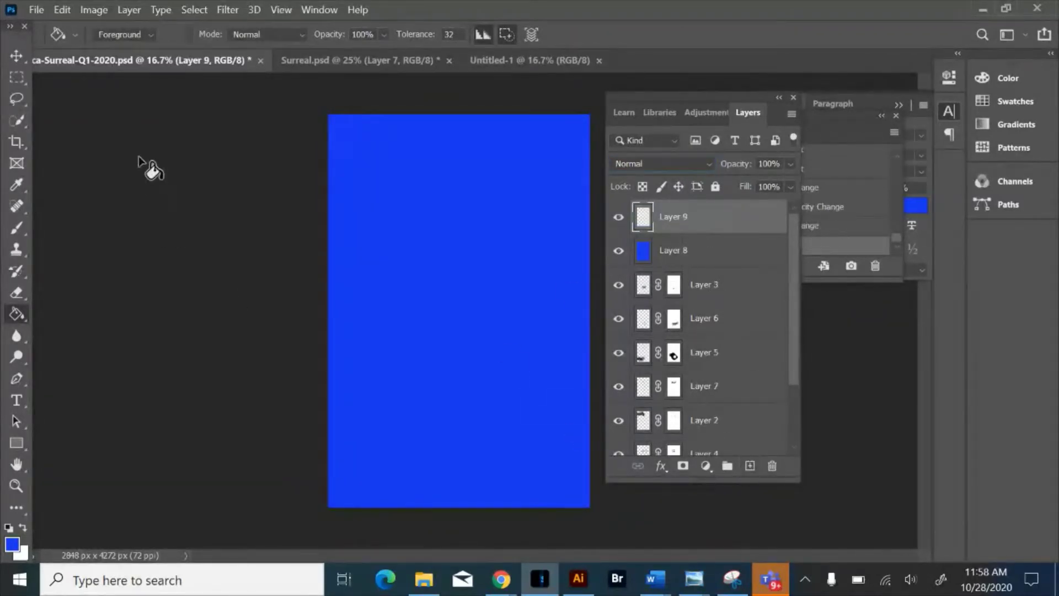
pyautogui.click(23, 225)
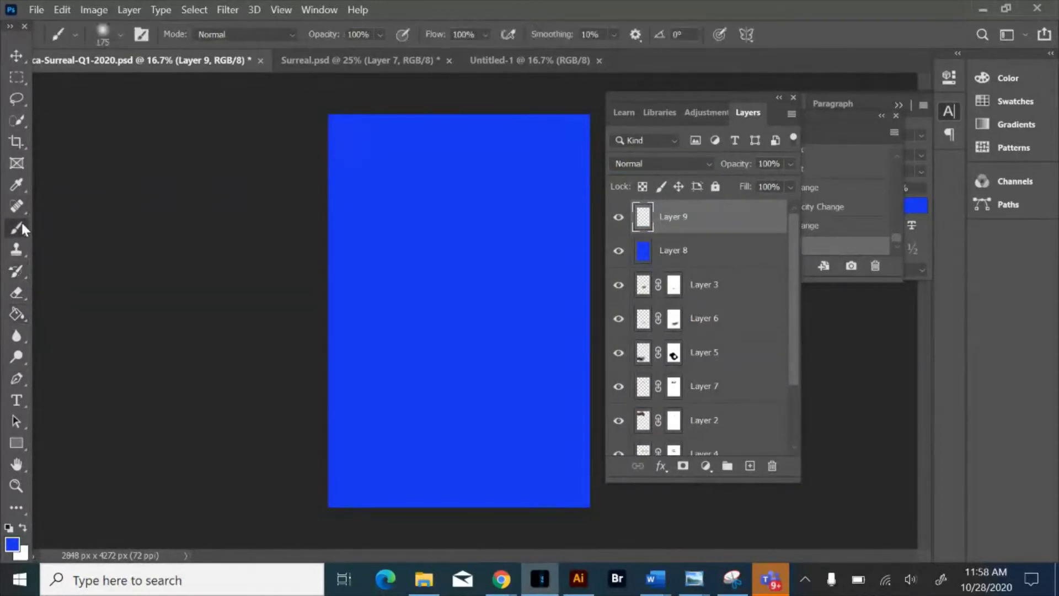
pyautogui.click(101, 34)
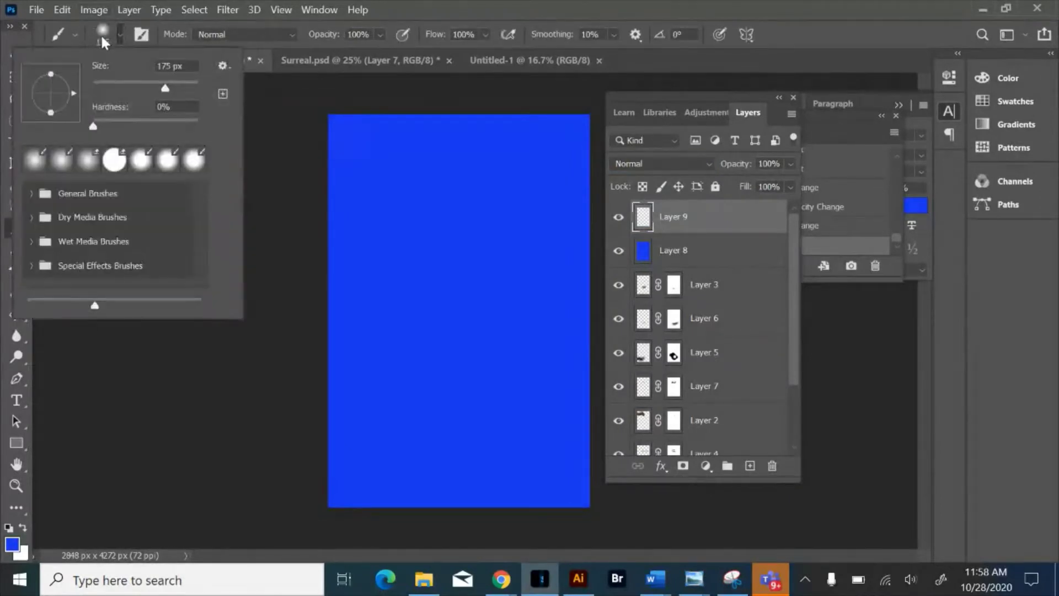
pyautogui.click(198, 121)
pyautogui.press('Return')
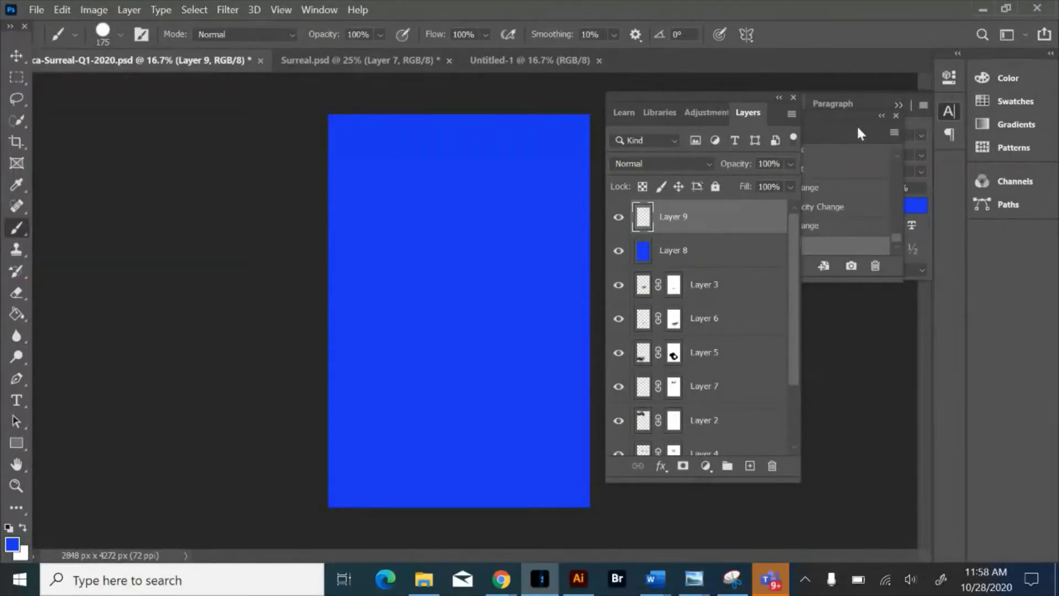
# - Pick a near-white foreground colour for the brush
pyautogui.click(985, 101)
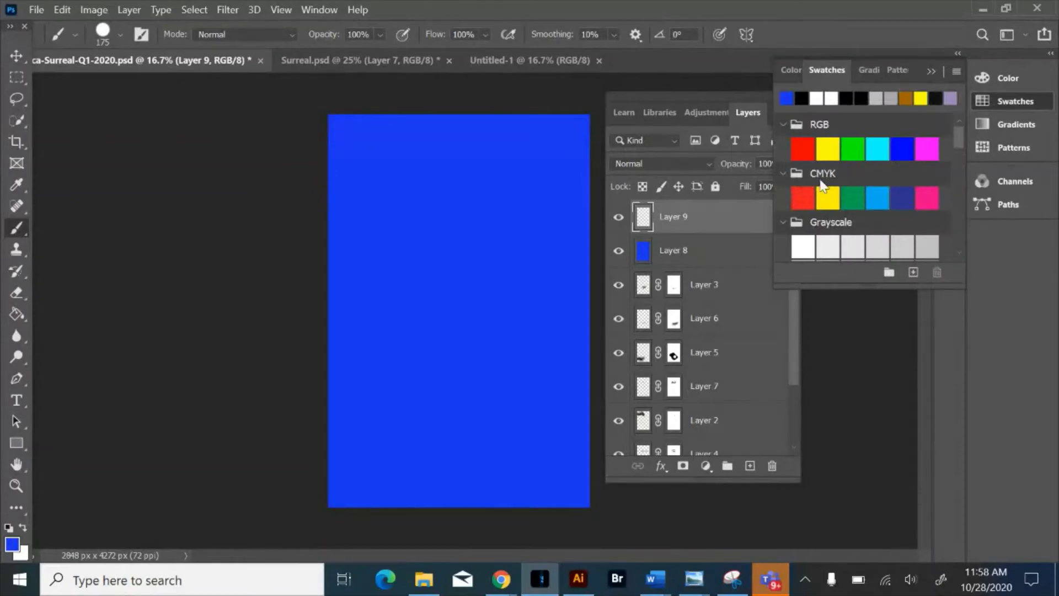
pyautogui.scroll(-6, 901, 182)
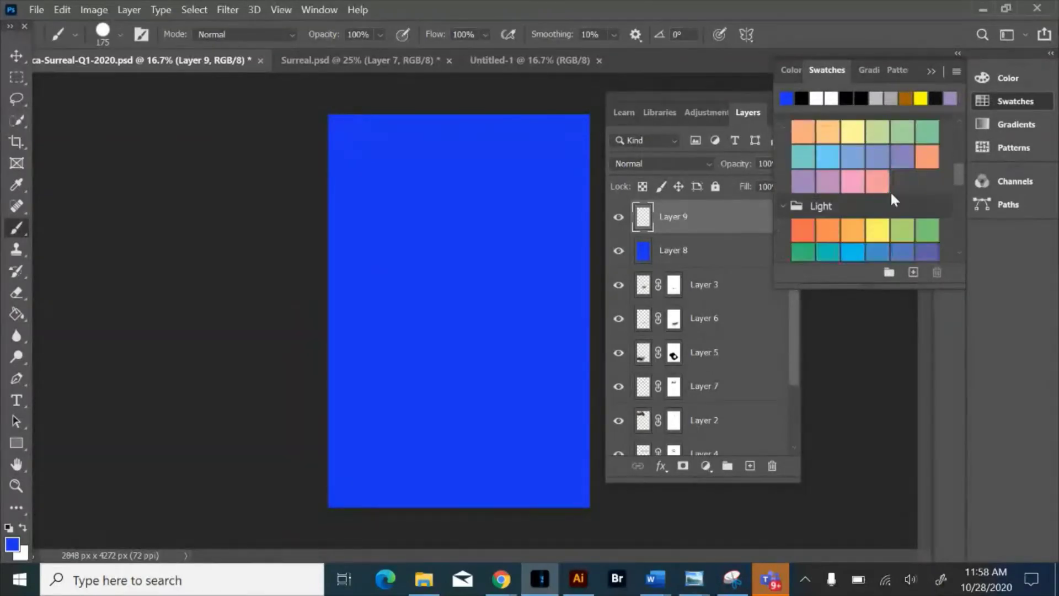
pyautogui.scroll(5, 894, 198)
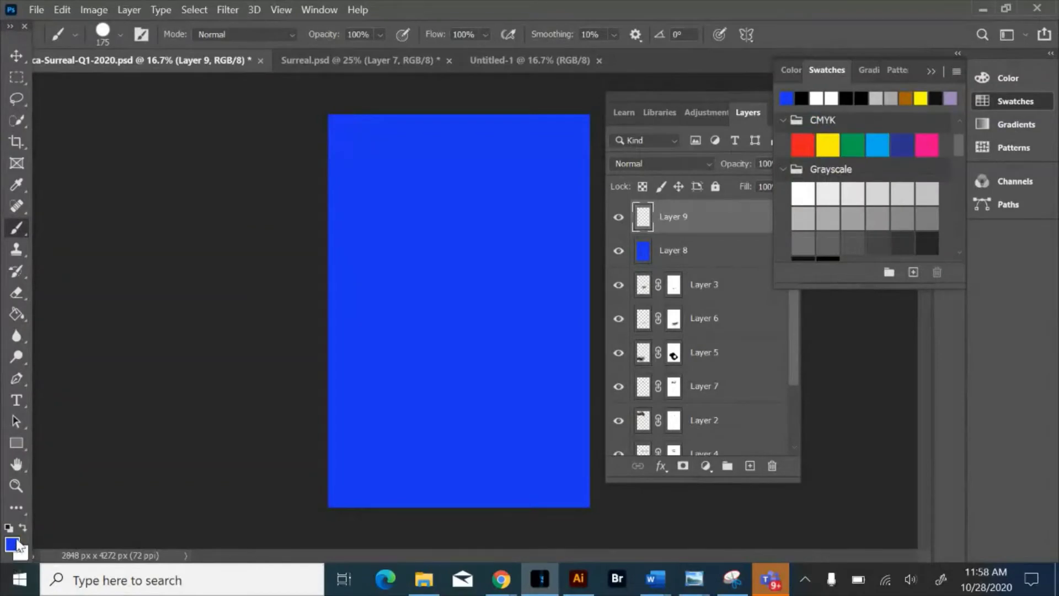
pyautogui.click(797, 70)
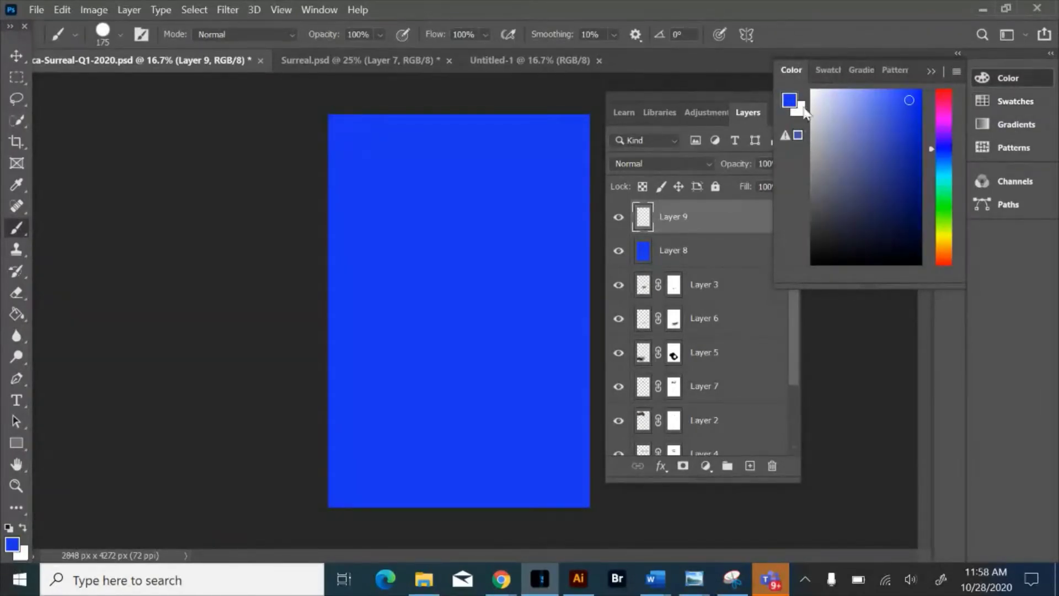
pyautogui.click(815, 94)
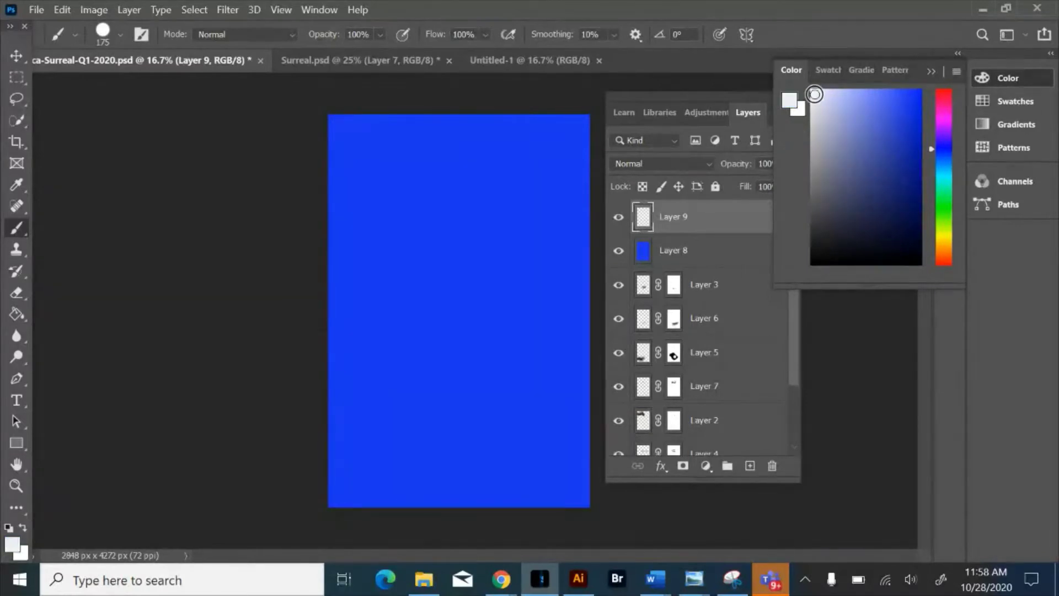
# - Adjust the brush size and paint a large white dot in the upper left part of the blue canvas
pyautogui.press('[')
pyautogui.press('[')
pyautogui.press('[')
pyautogui.press('[')
pyautogui.press('[')
pyautogui.press('[')
pyautogui.press(']')
pyautogui.press(']')
pyautogui.press(']')
pyautogui.click(406, 195)
# - Reduce the brush to 45 px and paint smaller white dots across the upper half of the canvas
pyautogui.press('[')
pyautogui.press('[')
pyautogui.press('[')
pyautogui.press('[')
pyautogui.press('[')
pyautogui.press('[')
pyautogui.rightClick(403, 283)
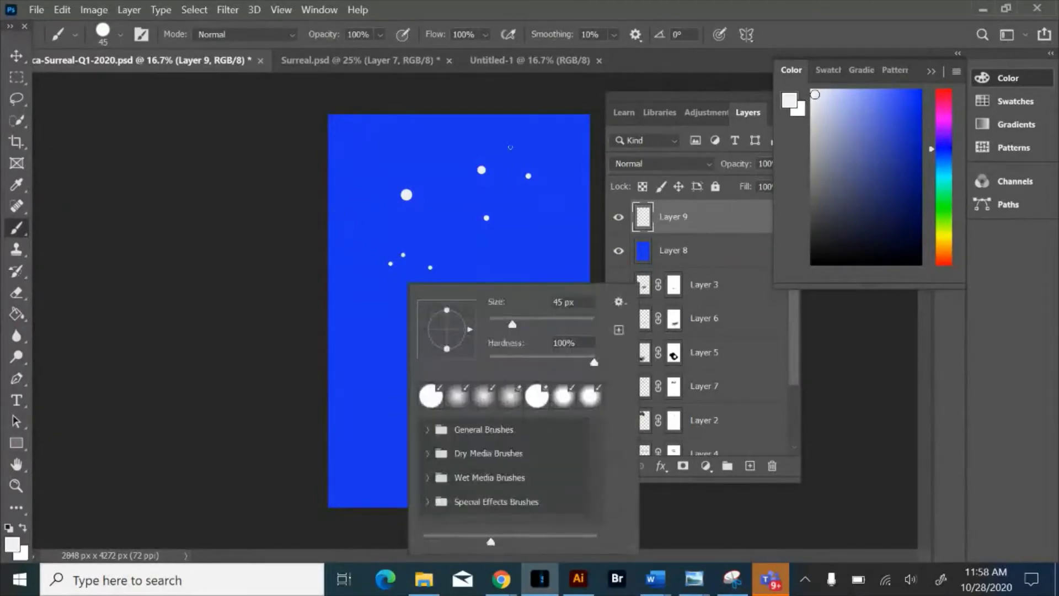
pyautogui.click(539, 82)
# - Reduce the brush to 25 px and scatter tiny white dots around the canvas as distant snowflakes
pyautogui.press('[')
pyautogui.press('[')
pyautogui.press('[')
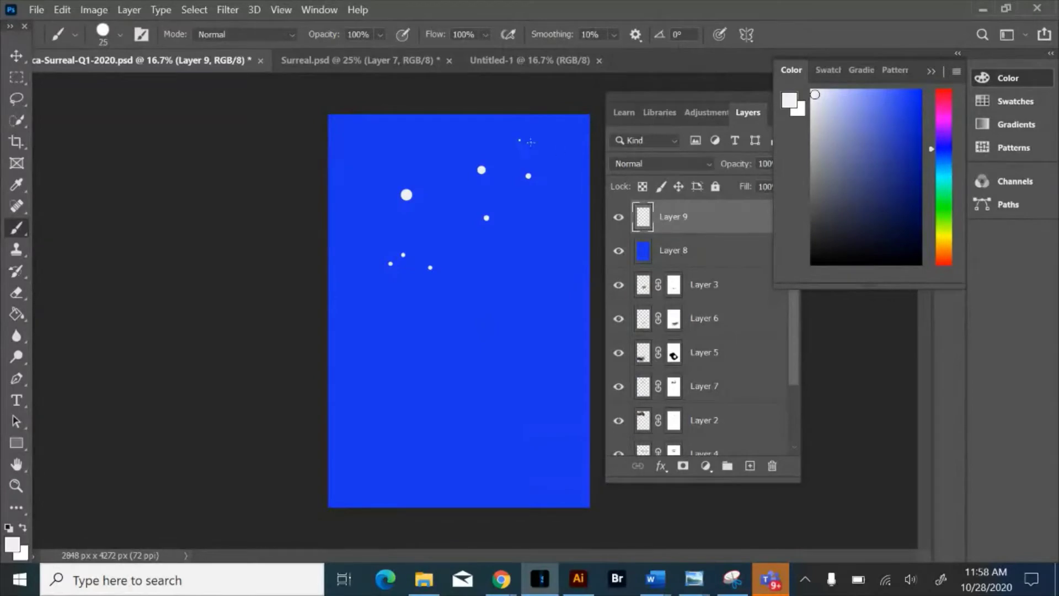
pyautogui.click(564, 162)
pyautogui.click(526, 261)
# - Add another new layer above the dots and set the brush to 146 px with minimum hardness
pyautogui.click(749, 466)
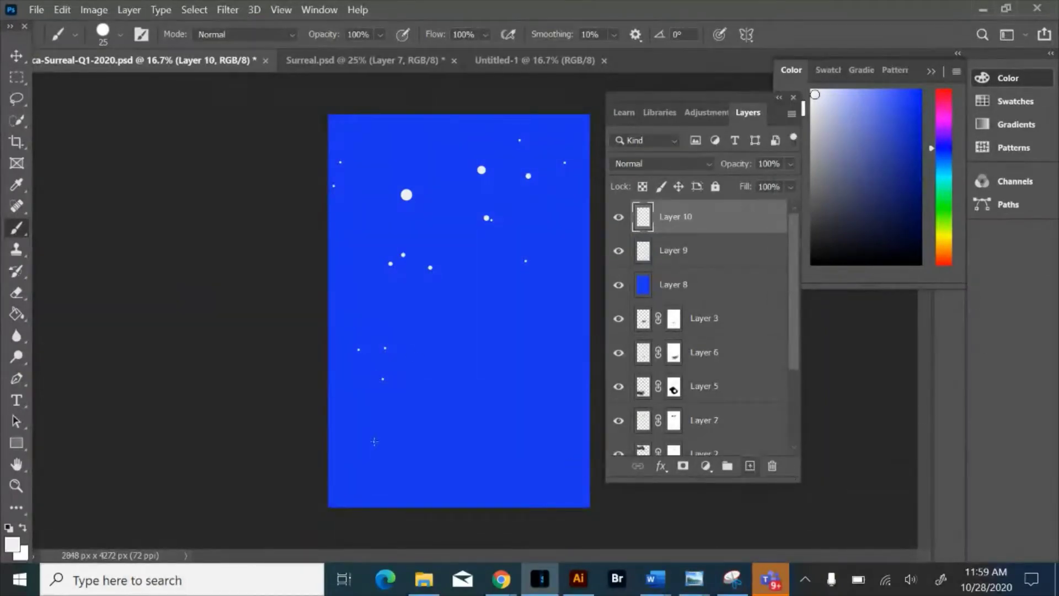
pyautogui.click(119, 34)
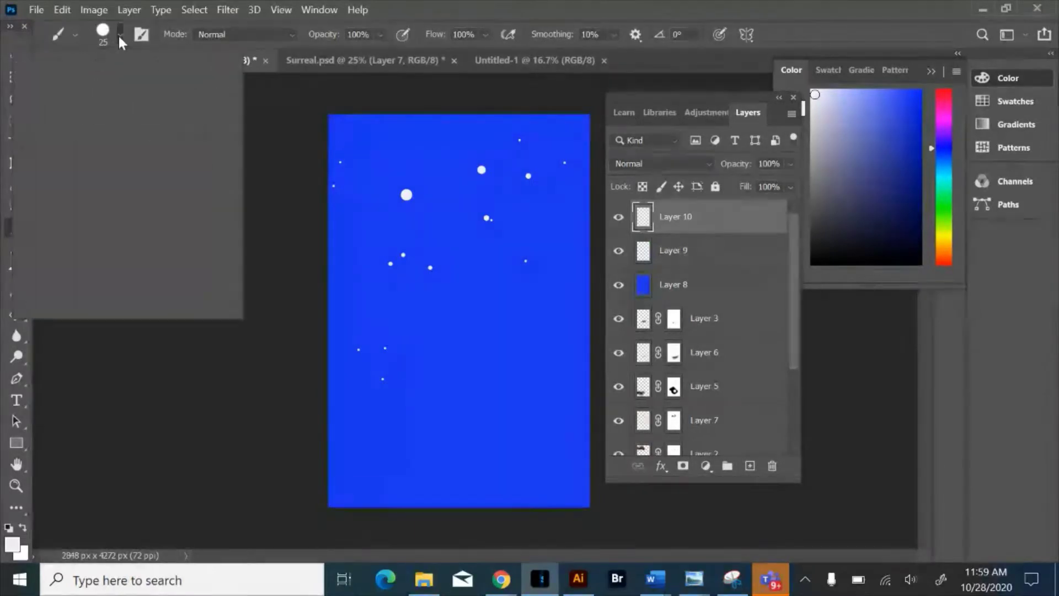
pyautogui.moveTo(138, 88); pyautogui.dragTo(157, 88)
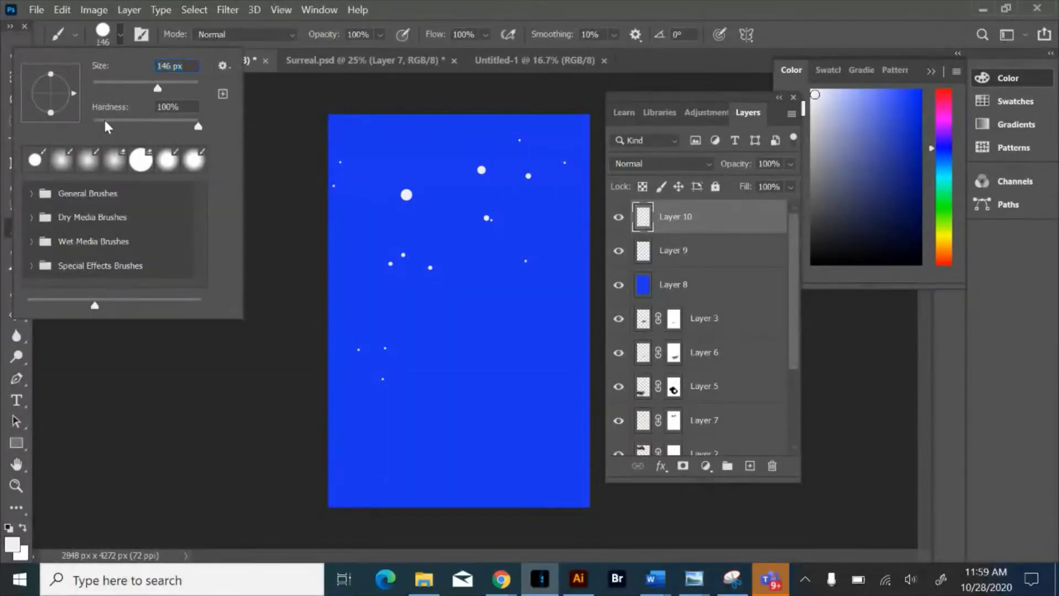
pyautogui.moveTo(104, 119); pyautogui.dragTo(88, 120)
pyautogui.click(432, 6)
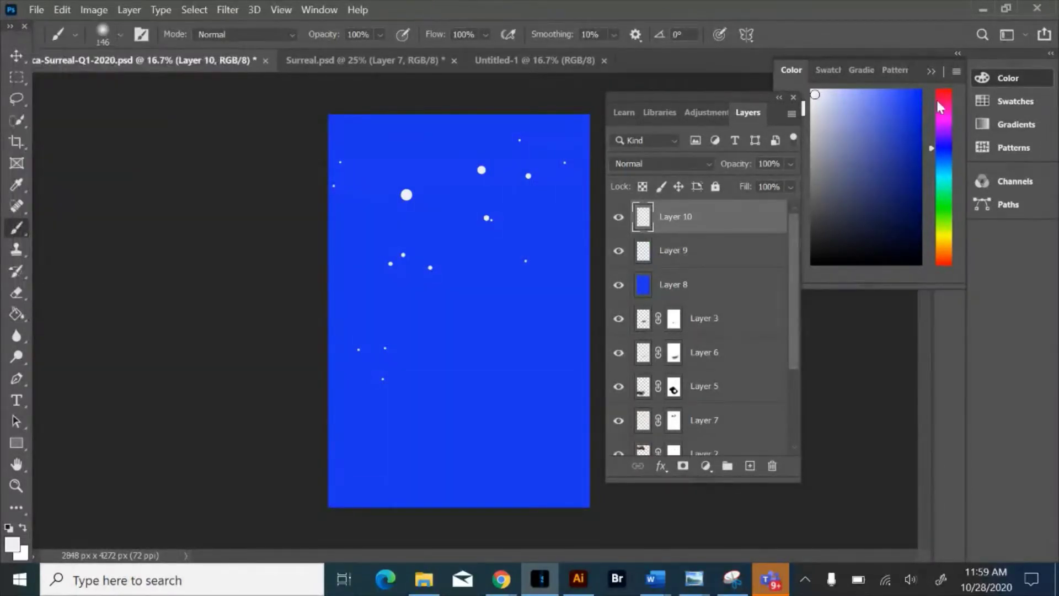
# - Change the foreground colour to a bright purple
pyautogui.click(946, 136)
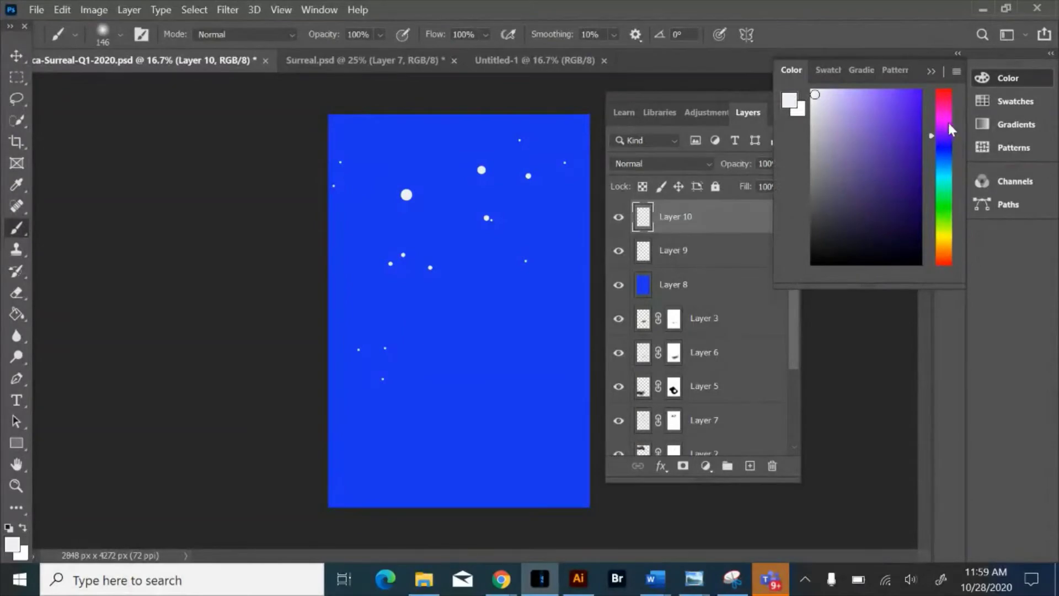
pyautogui.click(949, 125)
pyautogui.click(909, 108)
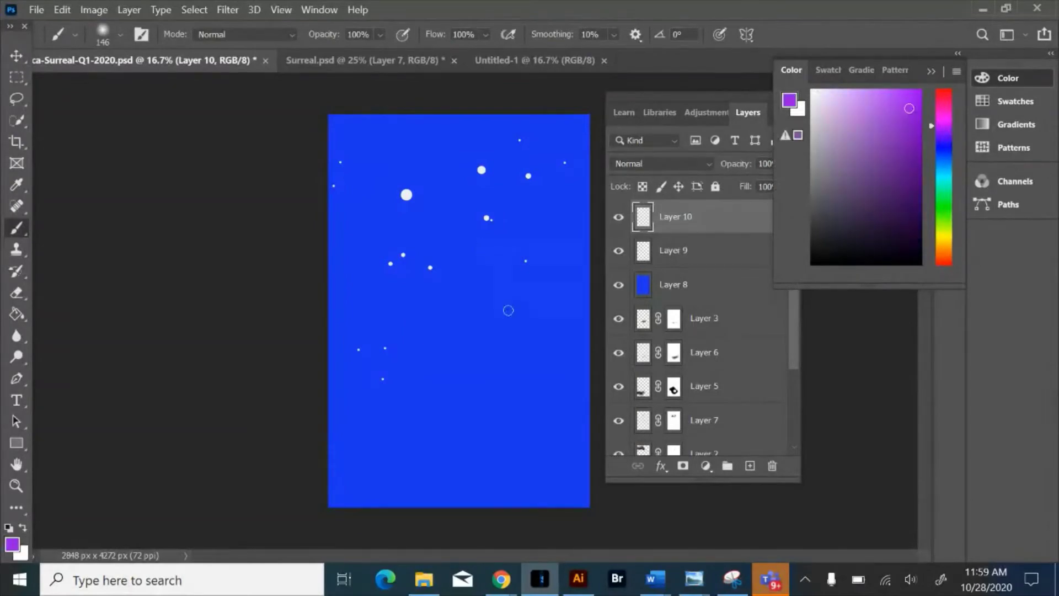
# - Enlarge the soft brush to 1400 px and paint a broad purple arc across the middle of the canvas on Layer 10
pyautogui.press(']')
pyautogui.press(']')
pyautogui.press(']')
pyautogui.press(']')
pyautogui.press(']')
pyautogui.press(']')
pyautogui.press(']')
pyautogui.press(']')
pyautogui.press(']')
pyautogui.press(']')
pyautogui.press(']')
pyautogui.press(']')
pyautogui.press(']')
pyautogui.press(']')
pyautogui.press(']')
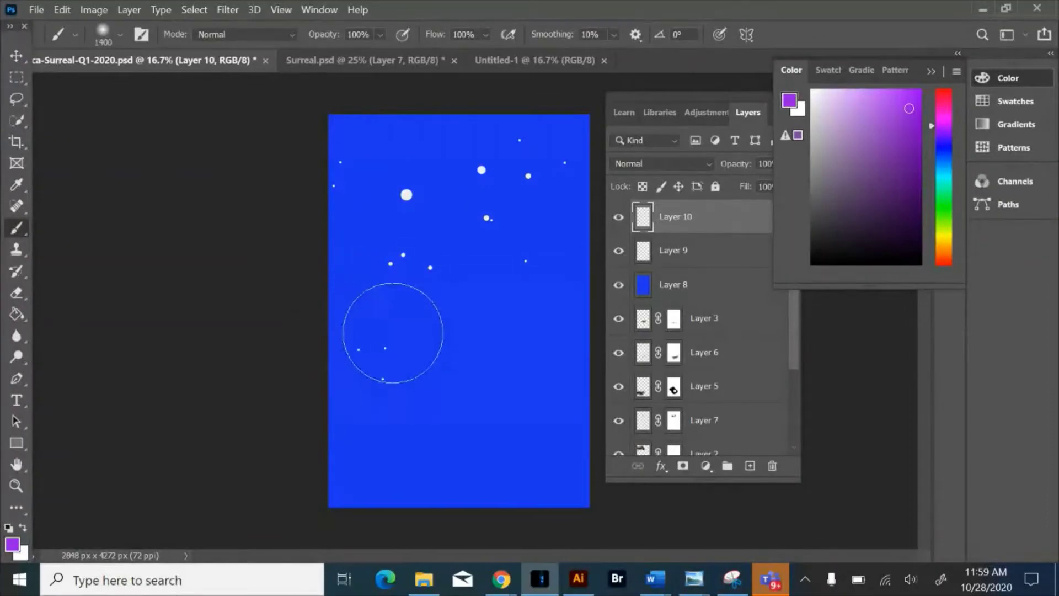
pyautogui.moveTo(393, 333)
pyautogui.mouseDown()
pyautogui.moveTo(432, 251)
pyautogui.moveTo(531, 327)
pyautogui.moveTo(523, 346)
pyautogui.moveTo(529, 326)
pyautogui.moveTo(504, 214)
pyautogui.moveTo(383, 361)
pyautogui.moveTo(325, 412)
pyautogui.moveTo(382, 365)
pyautogui.moveTo(487, 332)
pyautogui.moveTo(522, 338)
pyautogui.mouseUp()
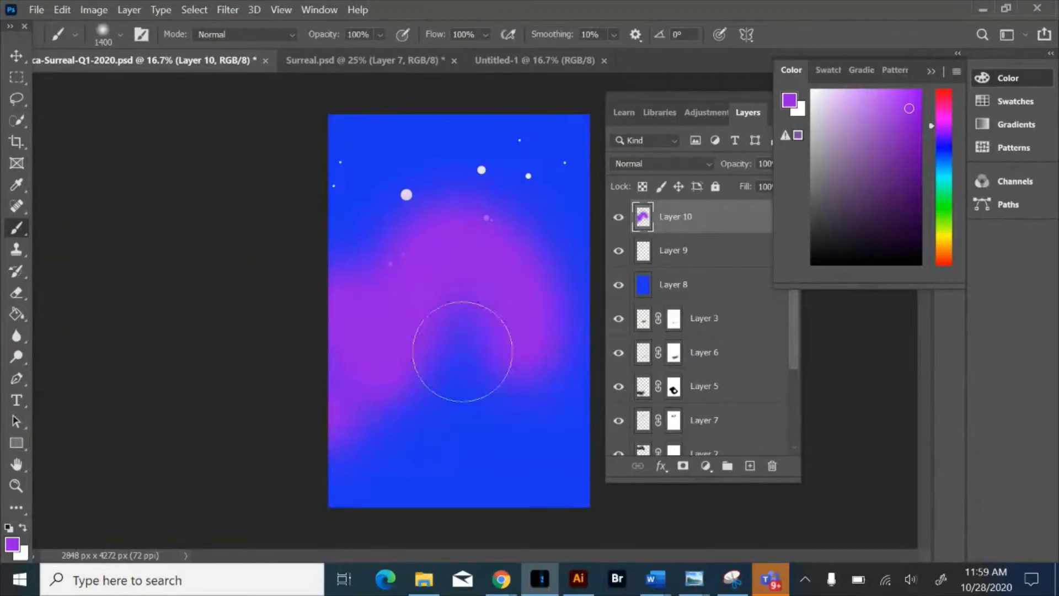
# - Fill in the middle of the purple shape on Layer 10 and lower the layer's opacity to 70%
pyautogui.moveTo(462, 351)
pyautogui.mouseDown()
pyautogui.moveTo(360, 353)
pyautogui.moveTo(296, 267)
pyautogui.mouseUp()
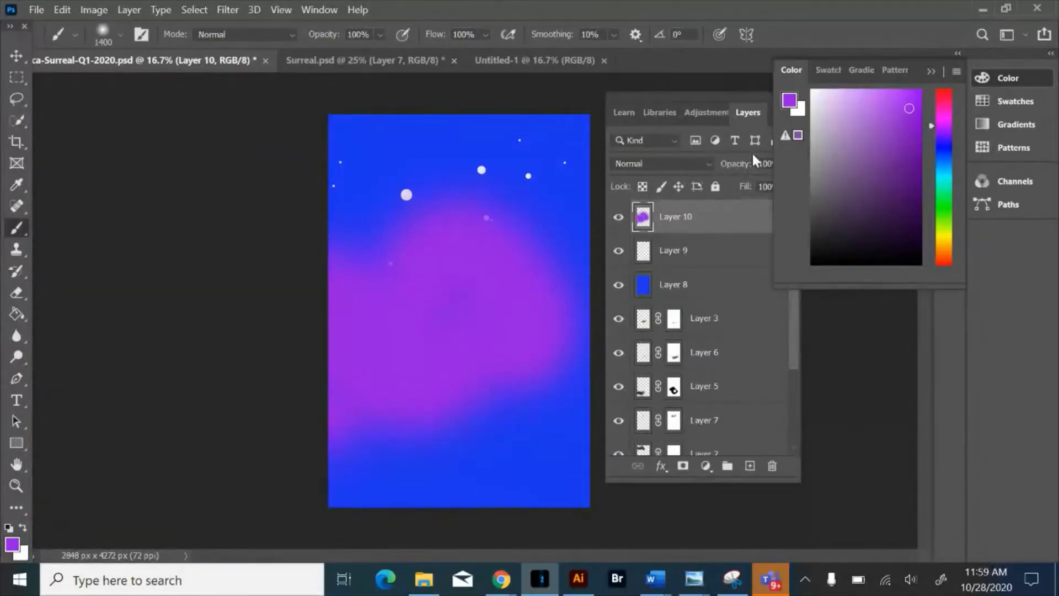
pyautogui.click(748, 104)
pyautogui.click(790, 164)
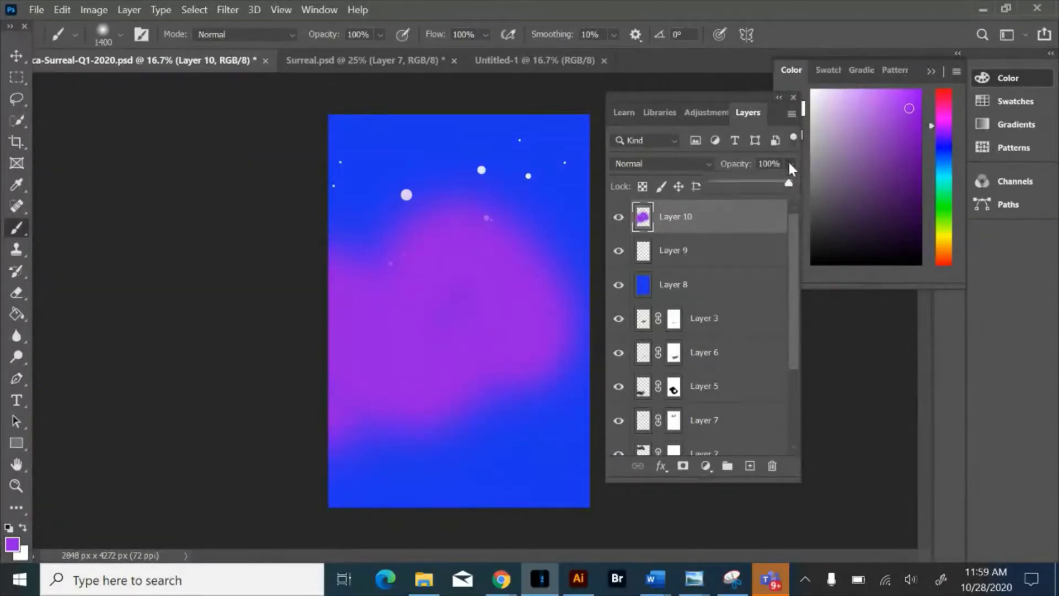
pyautogui.click(766, 185)
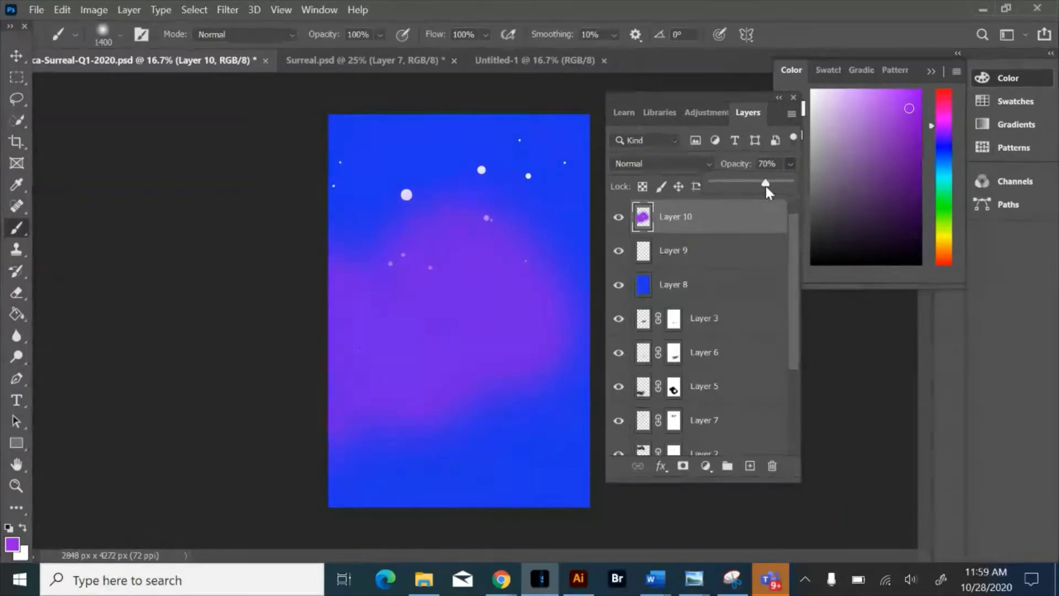
# - Move Layer 9 above Layer 10 and paste a copy of all its white dots as a new layer
pyautogui.click(702, 253)
pyautogui.moveTo(702, 253); pyautogui.dragTo(702, 209)
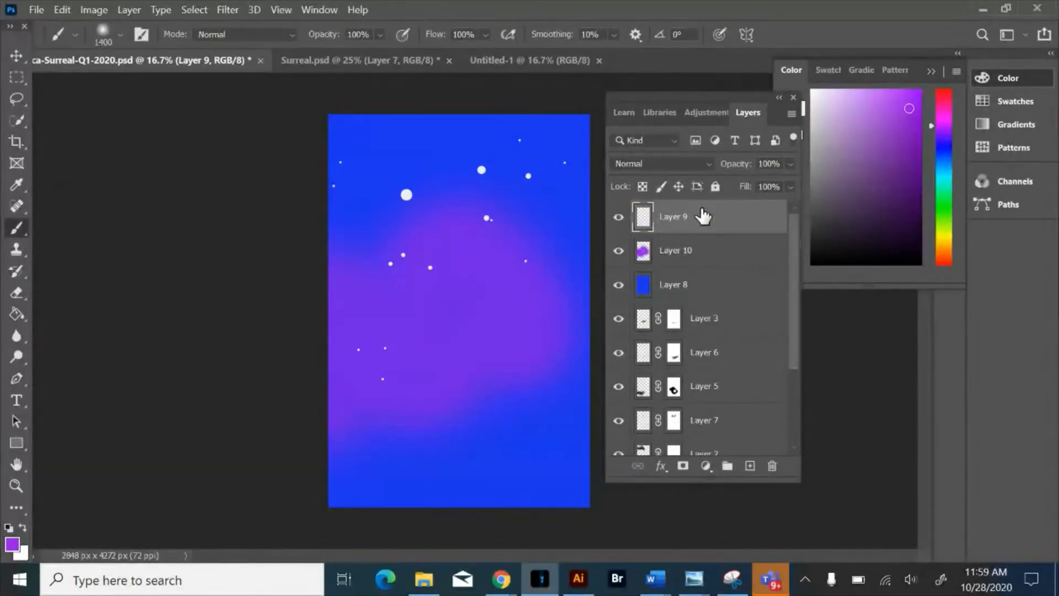
pyautogui.hotkey('ctrl', 'a')
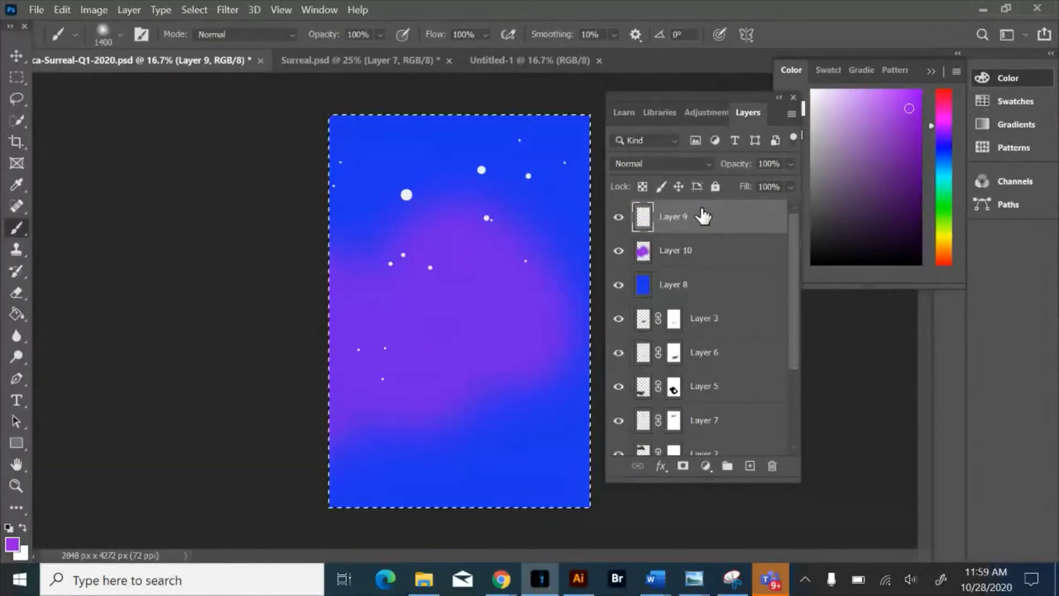
pyautogui.hotkey('ctrl', 'c')
pyautogui.hotkey('ctrl', 'v')
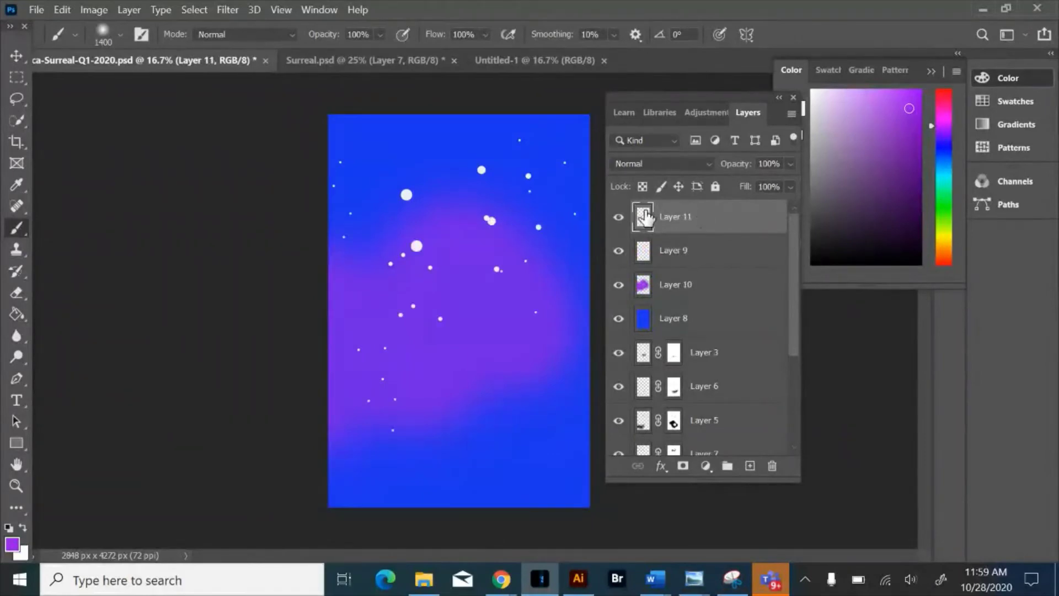
# - Shift the Layer 9 dots down and to the left with the Move tool so they sit apart from the pasted copy
pyautogui.click(17, 55)
pyautogui.moveTo(428, 276); pyautogui.dragTo(465, 324)
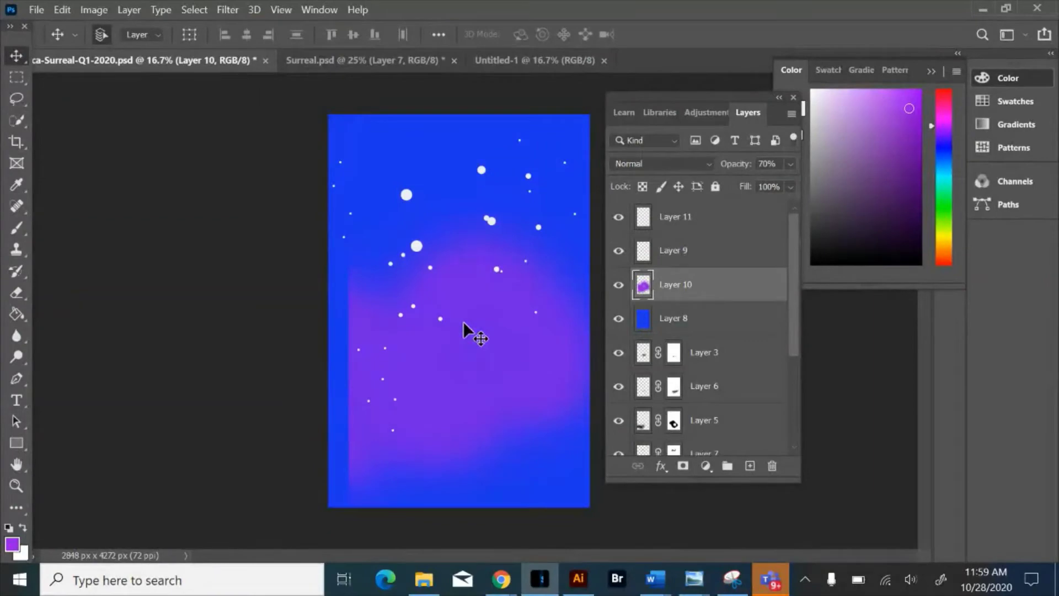
pyautogui.hotkey('ctrl', 'z')
pyautogui.click(677, 220)
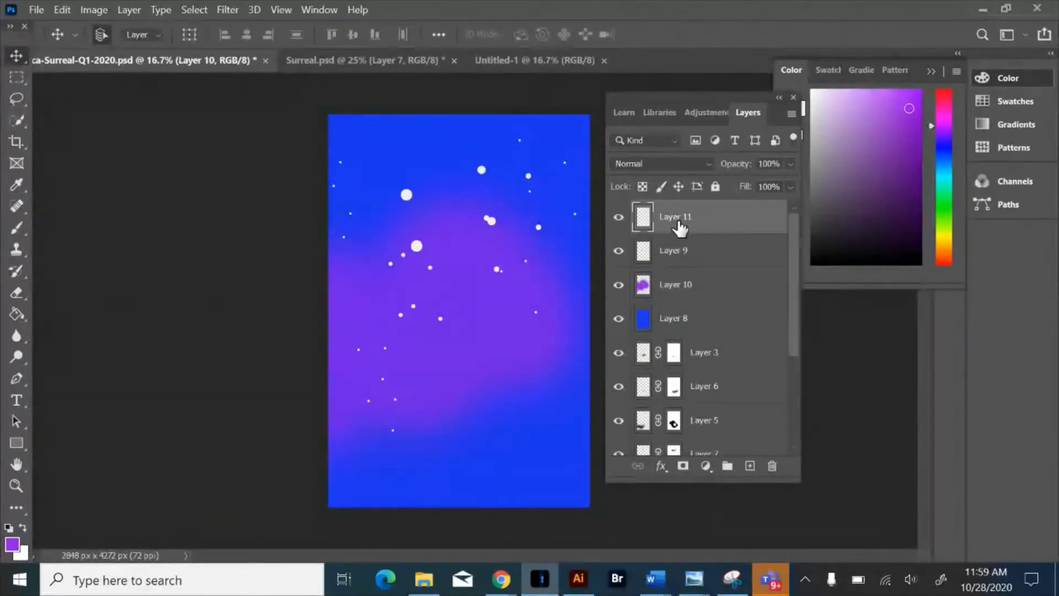
pyautogui.moveTo(488, 221); pyautogui.dragTo(456, 252)
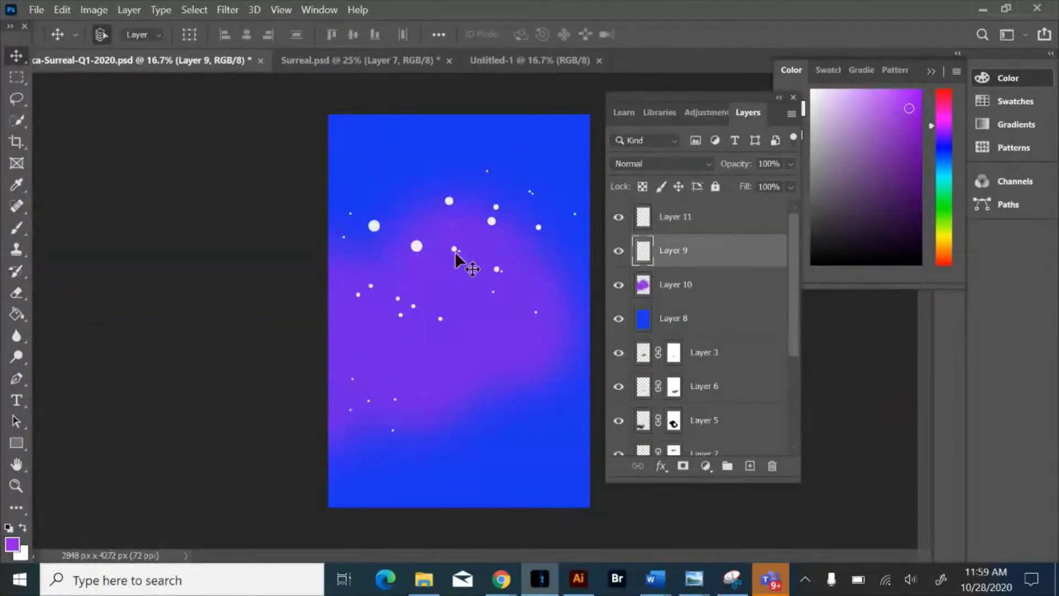
pyautogui.rightClick(456, 253)
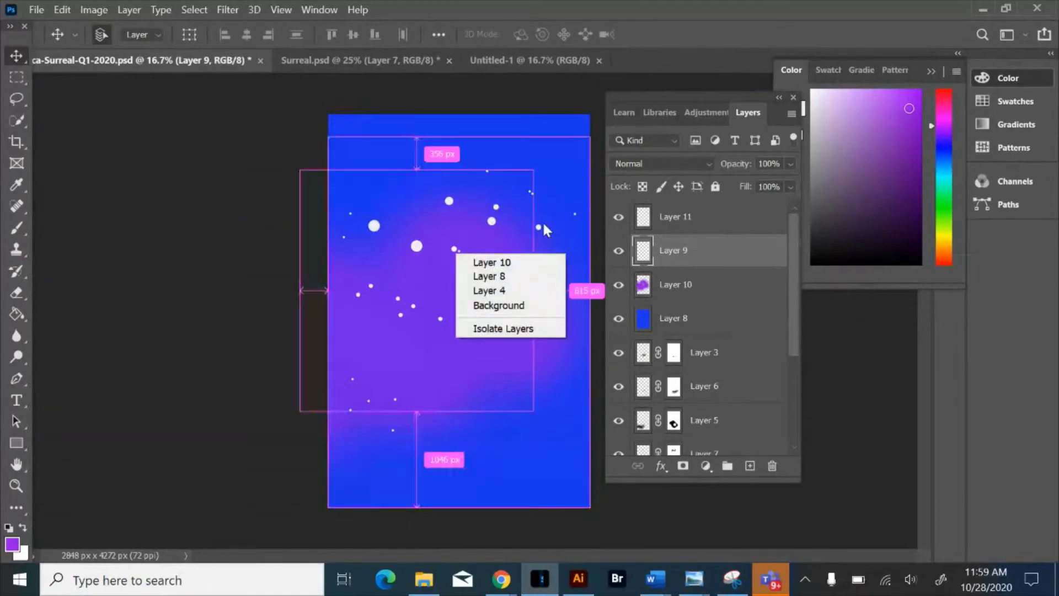
pyautogui.click(100, 36)
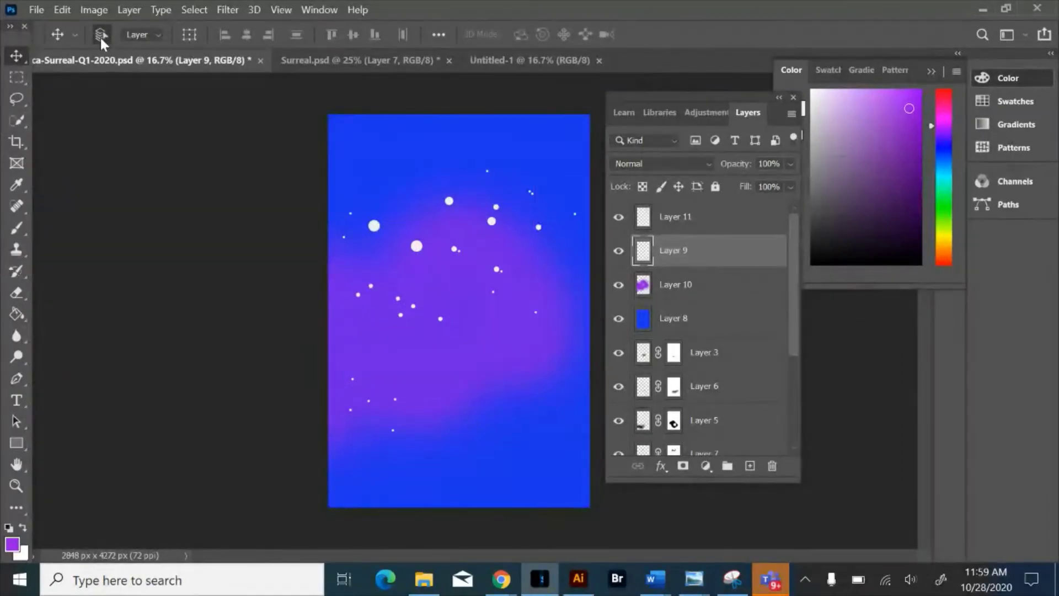
pyautogui.moveTo(438, 244); pyautogui.dragTo(415, 253)
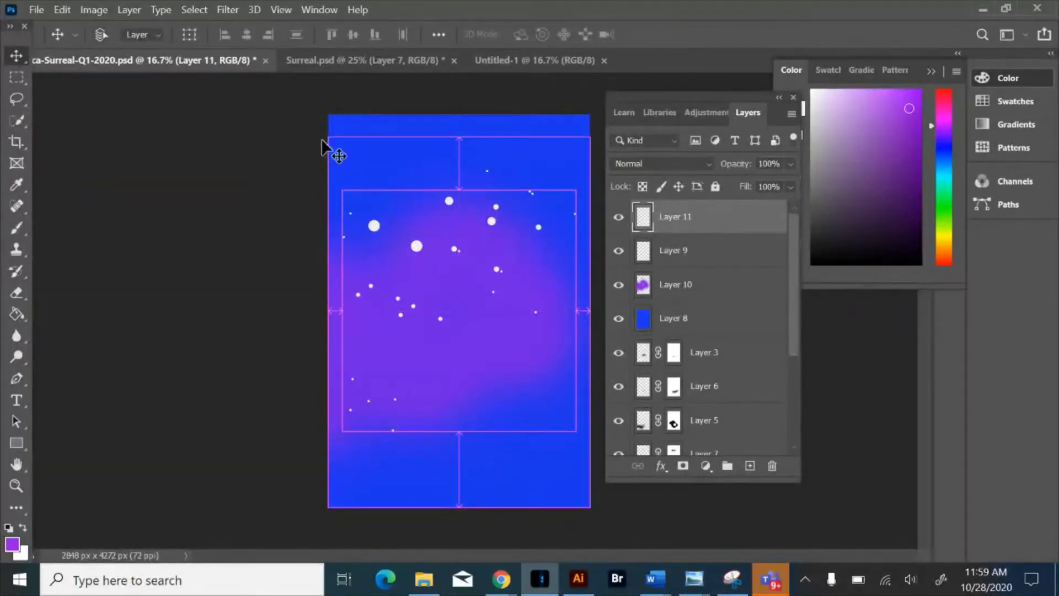
# - Scale the dots on Layer 11 up proportionally to about 142% and reposition them over the upper part of the canvas
pyautogui.hotkey('ctrl', 't')
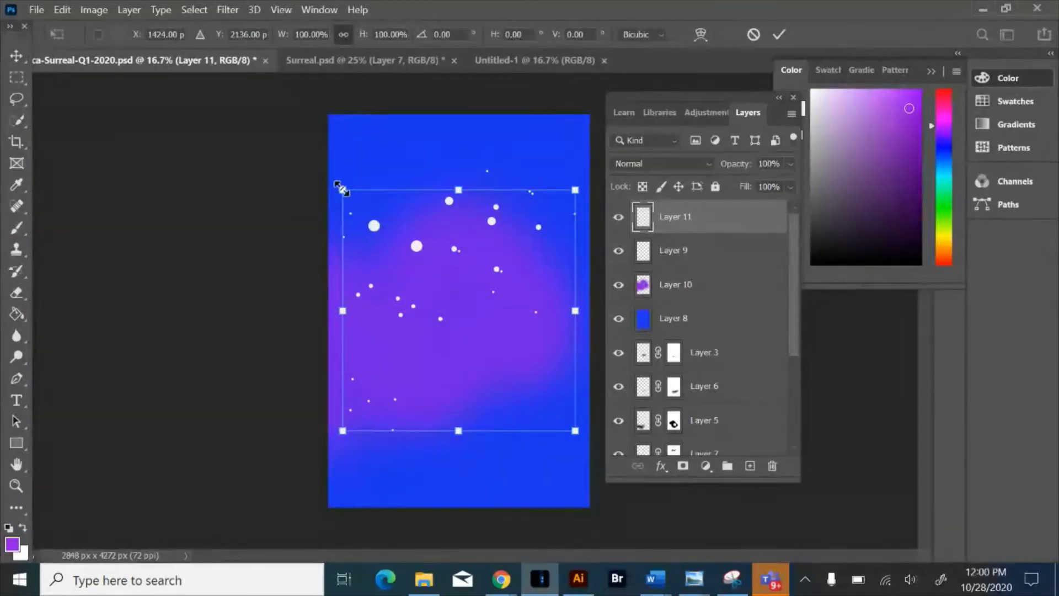
pyautogui.moveTo(343, 189); pyautogui.dragTo(244, 89)
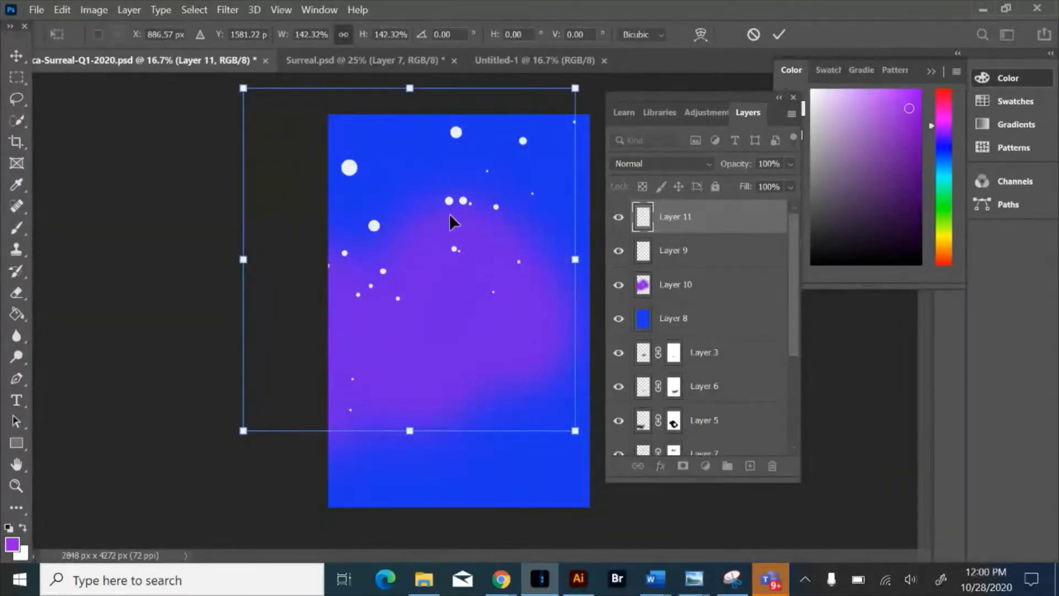
pyautogui.moveTo(449, 213); pyautogui.dragTo(469, 224)
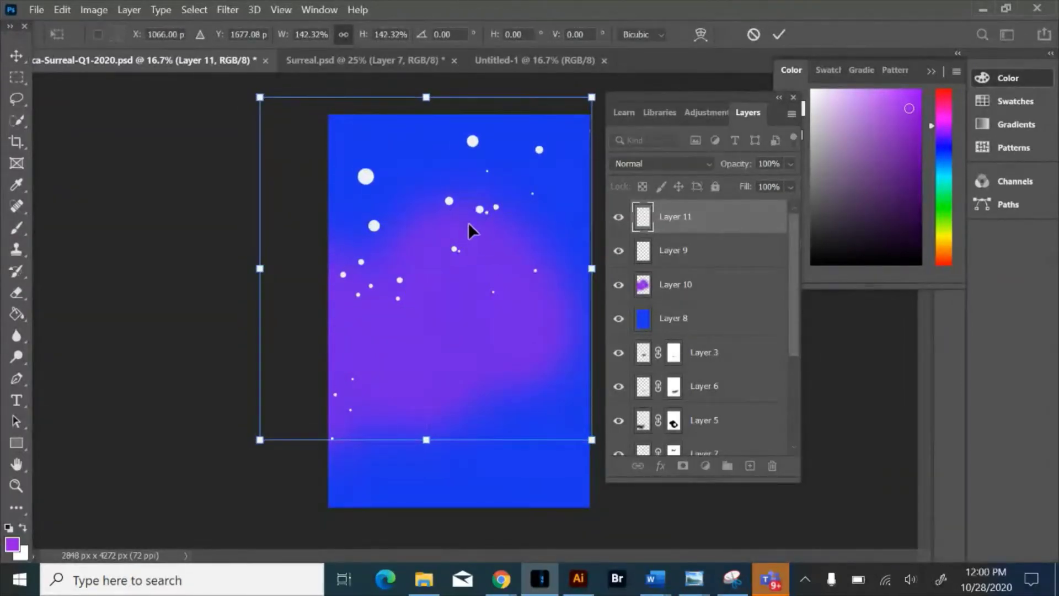
pyautogui.press('Return')
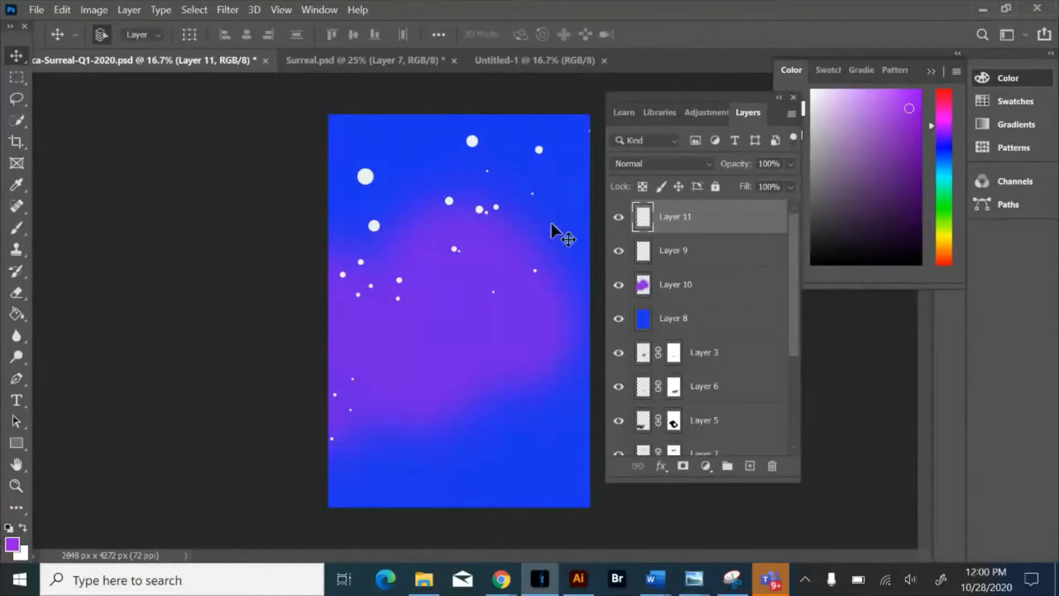
# - Apply a Gaussian Blur with a 47 px radius to the enlarged dots on Layer 11
pyautogui.click(228, 10)
pyautogui.moveTo(262, 183)
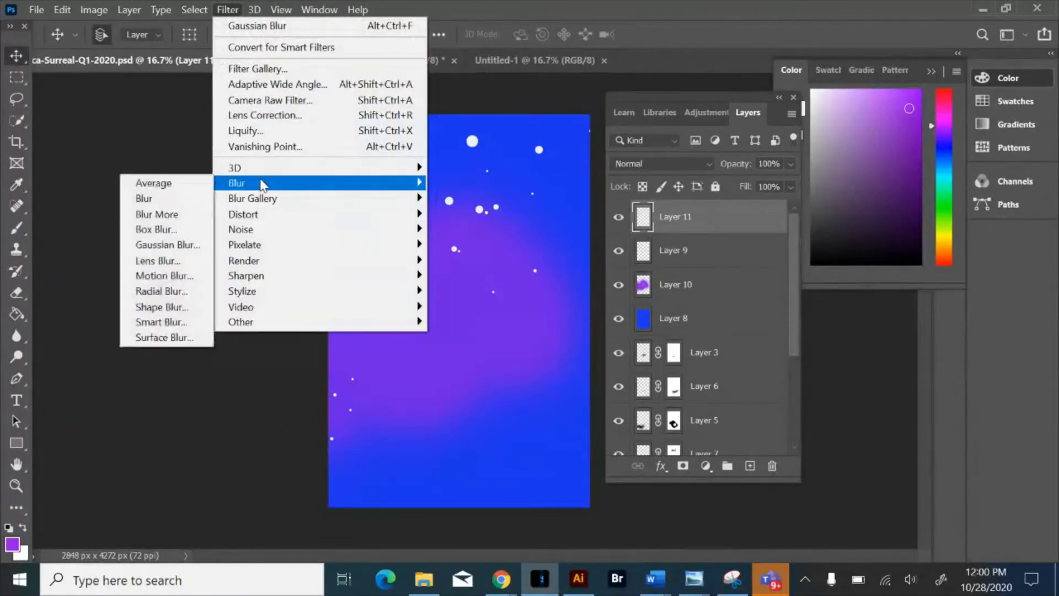
pyautogui.click(193, 249)
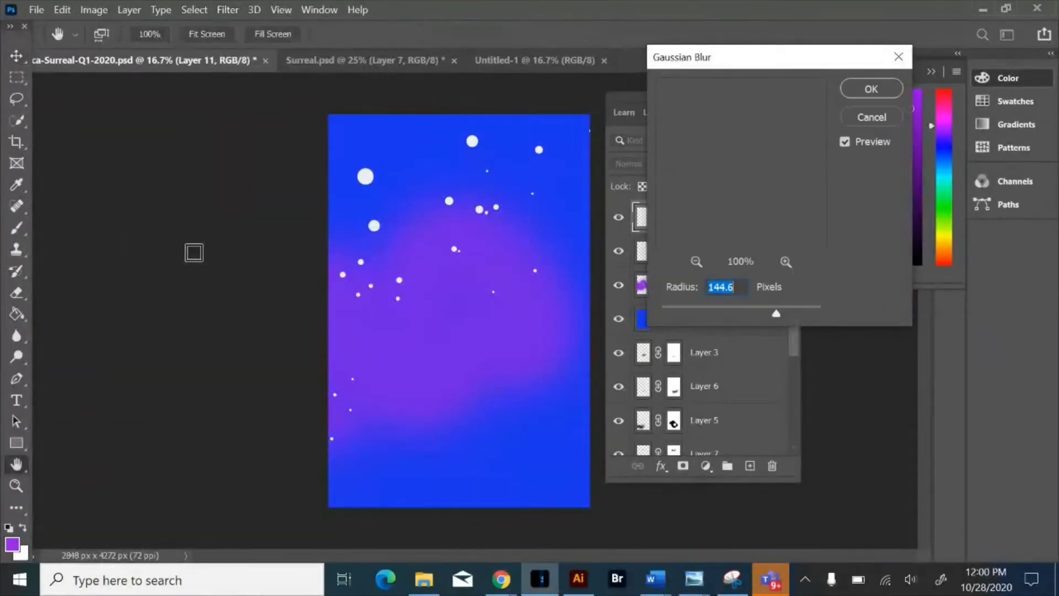
pyautogui.click(705, 312)
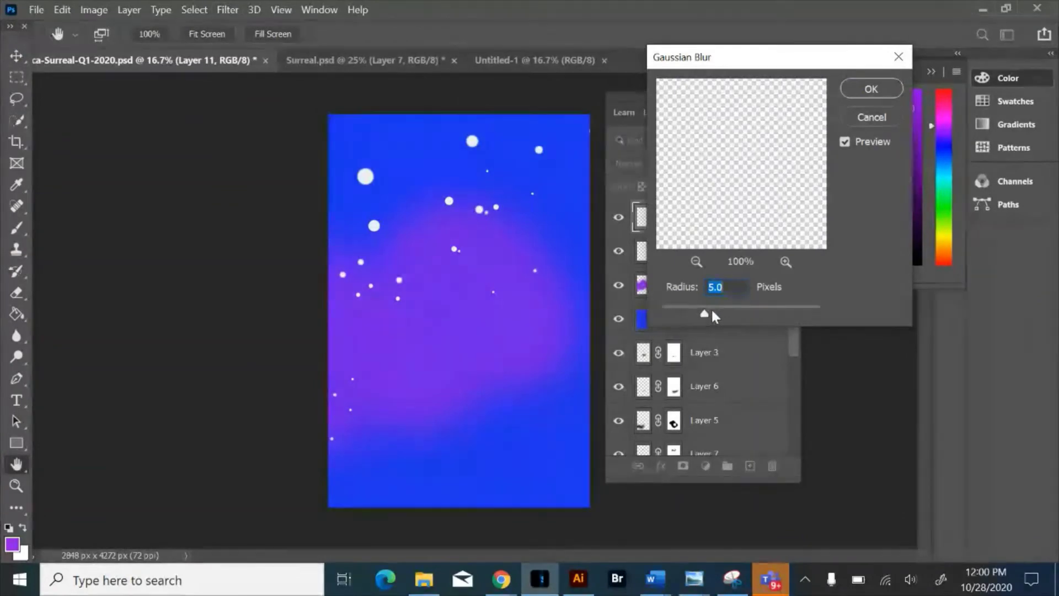
pyautogui.moveTo(704, 311); pyautogui.dragTo(705, 311)
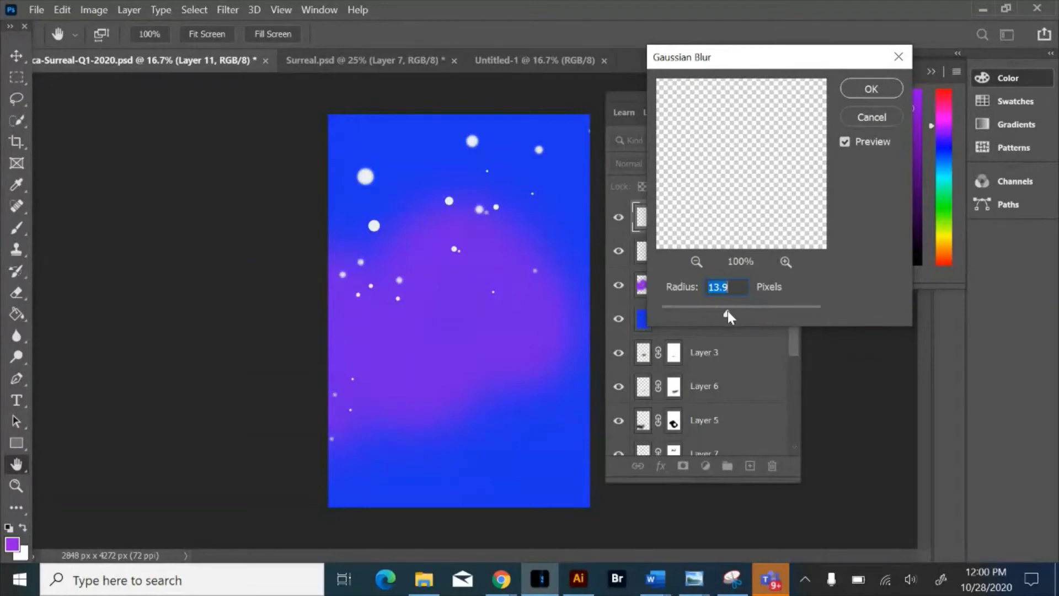
pyautogui.moveTo(727, 313); pyautogui.dragTo(747, 316)
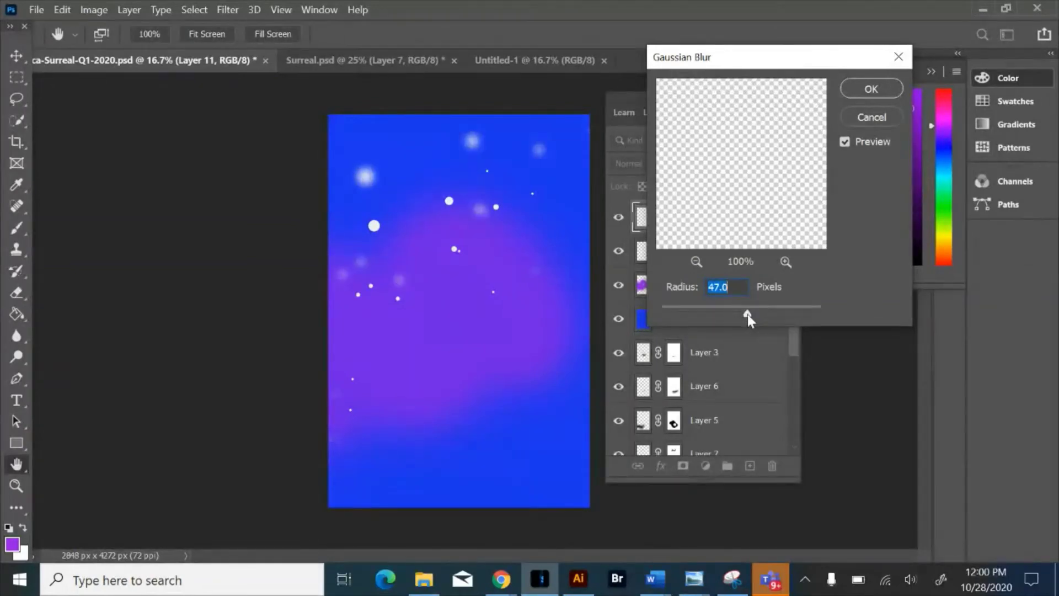
pyautogui.click(869, 89)
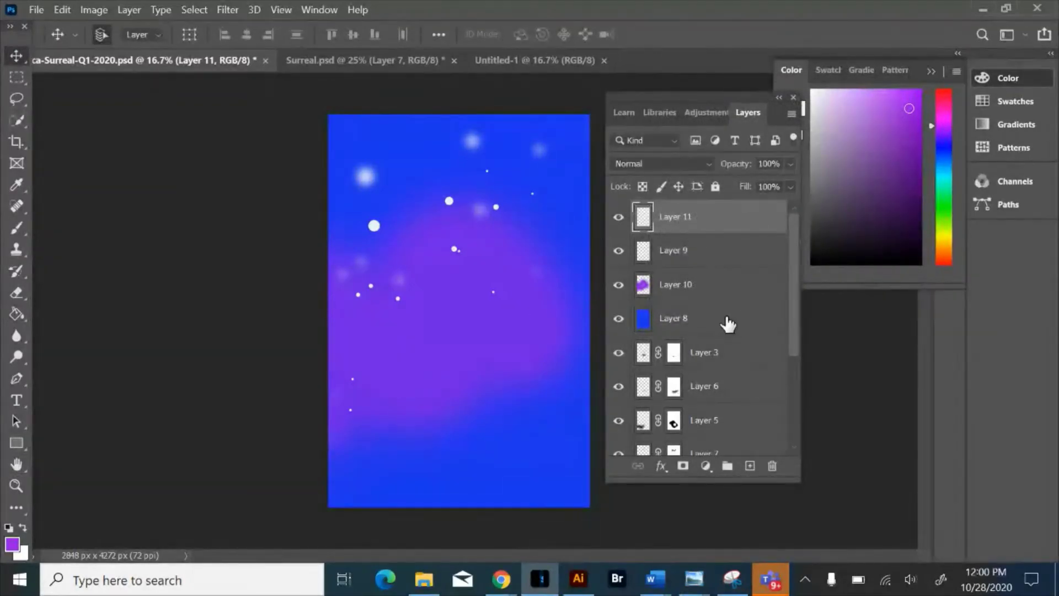
# - Select Layer 10 and look through the General, Dry Media and Wet Media brush presets
pyautogui.click(739, 293)
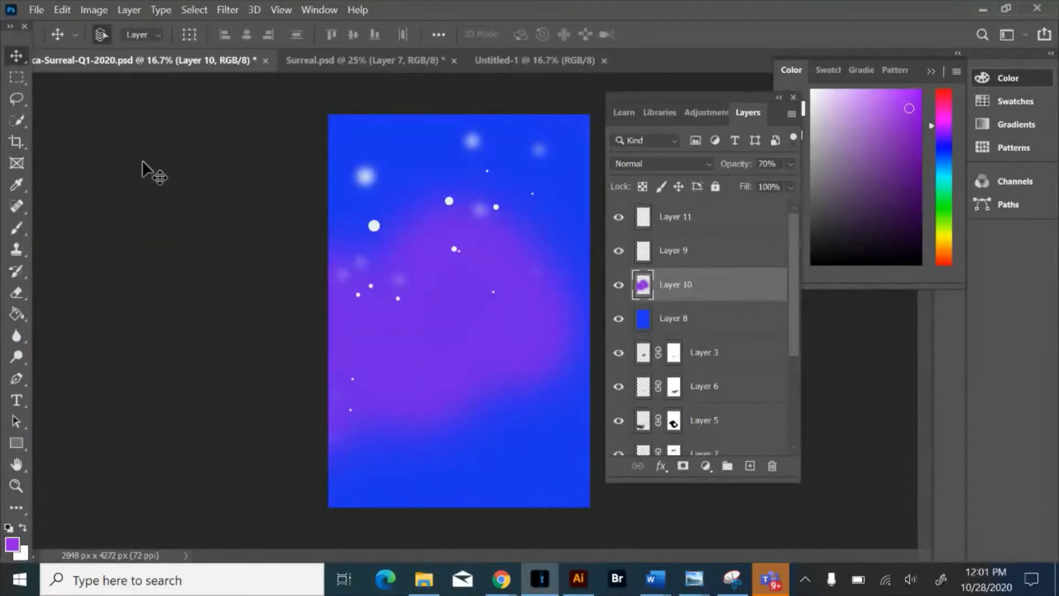
pyautogui.click(320, 10)
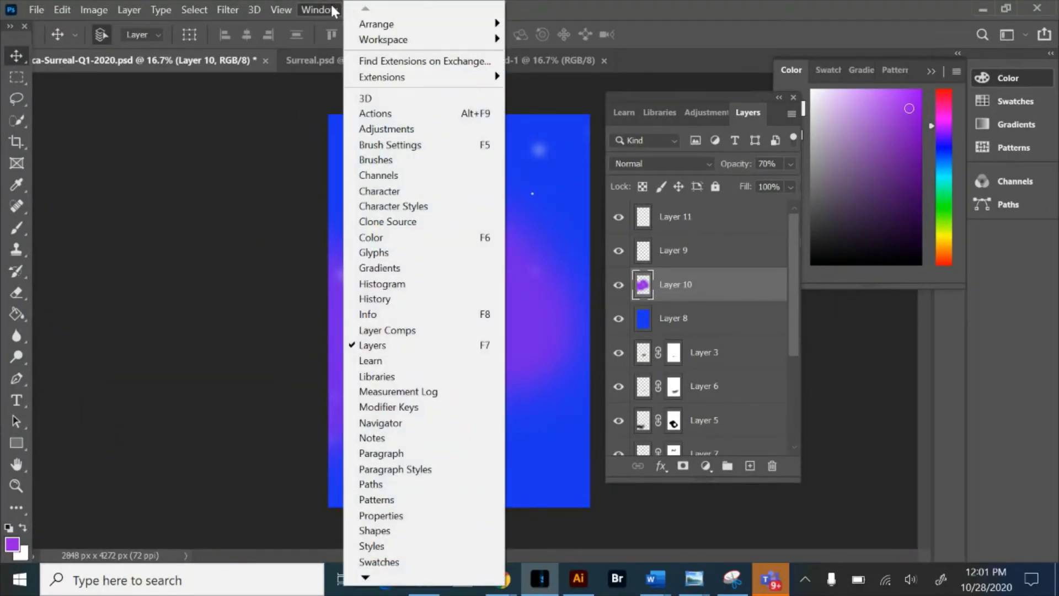
pyautogui.click(406, 146)
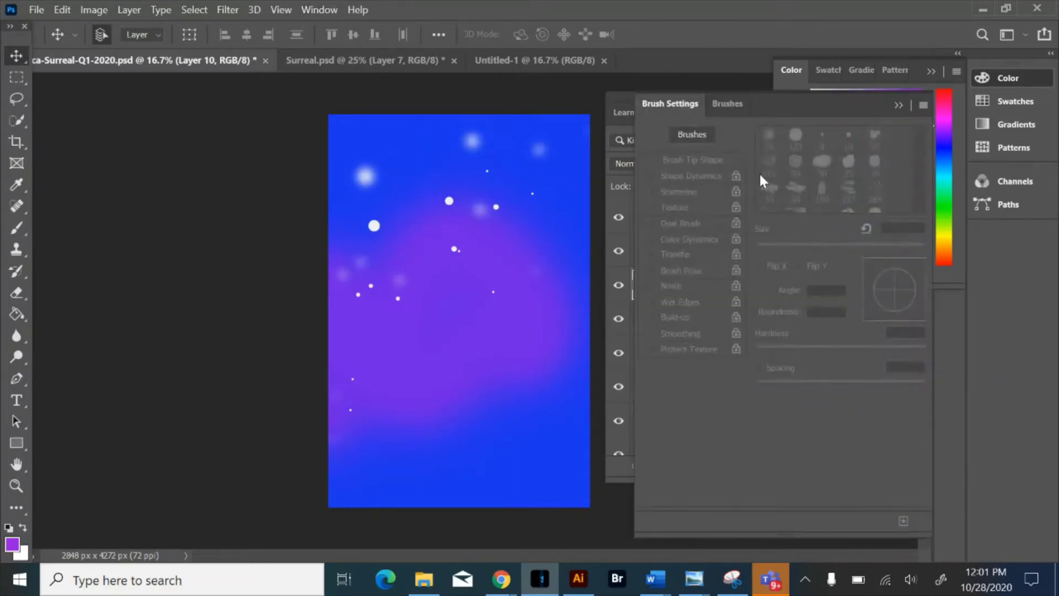
pyautogui.click(724, 104)
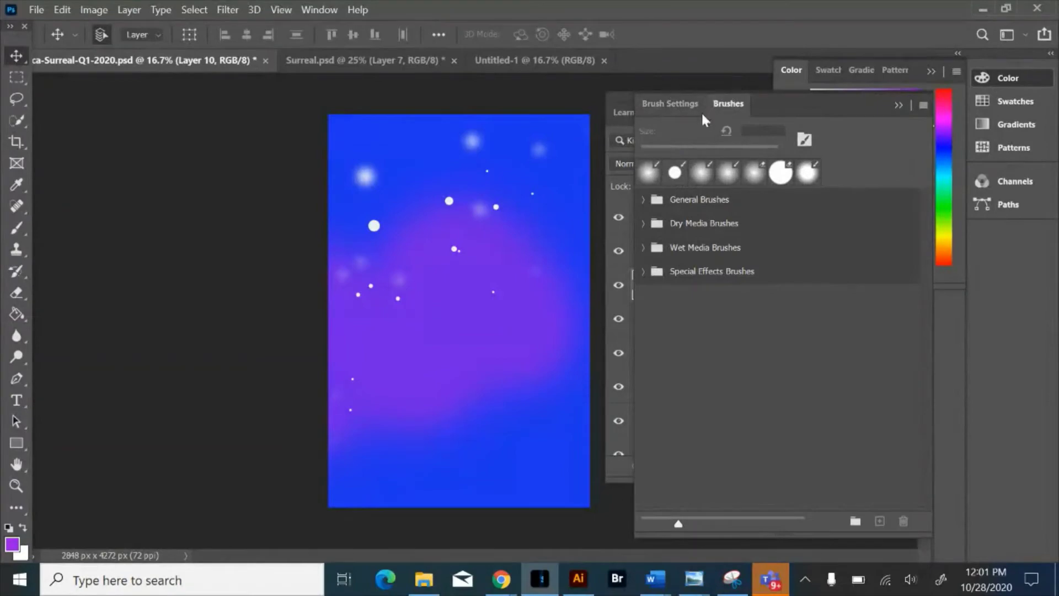
pyautogui.click(646, 200)
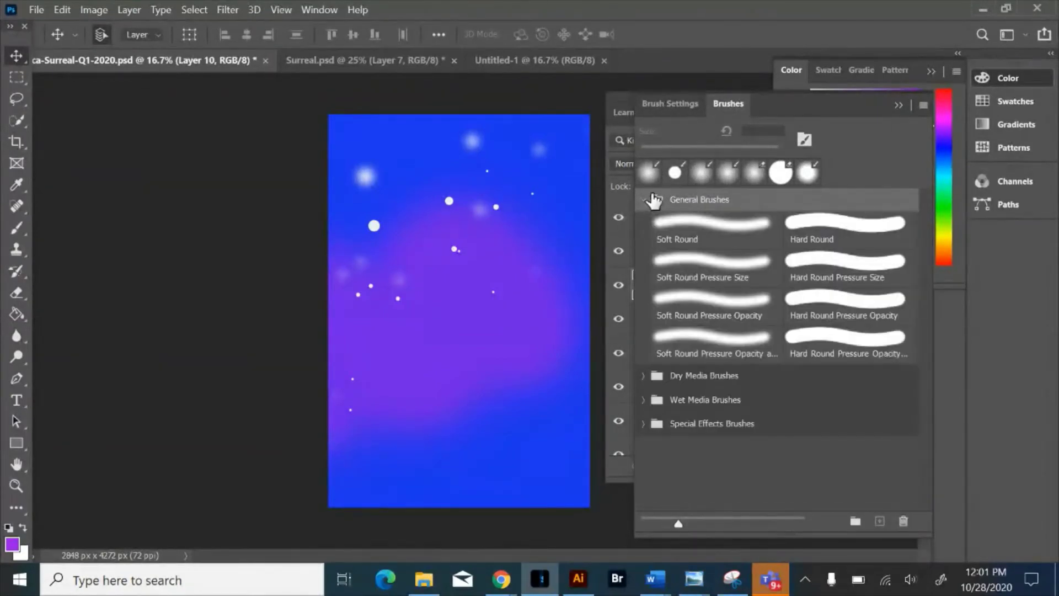
pyautogui.click(646, 200)
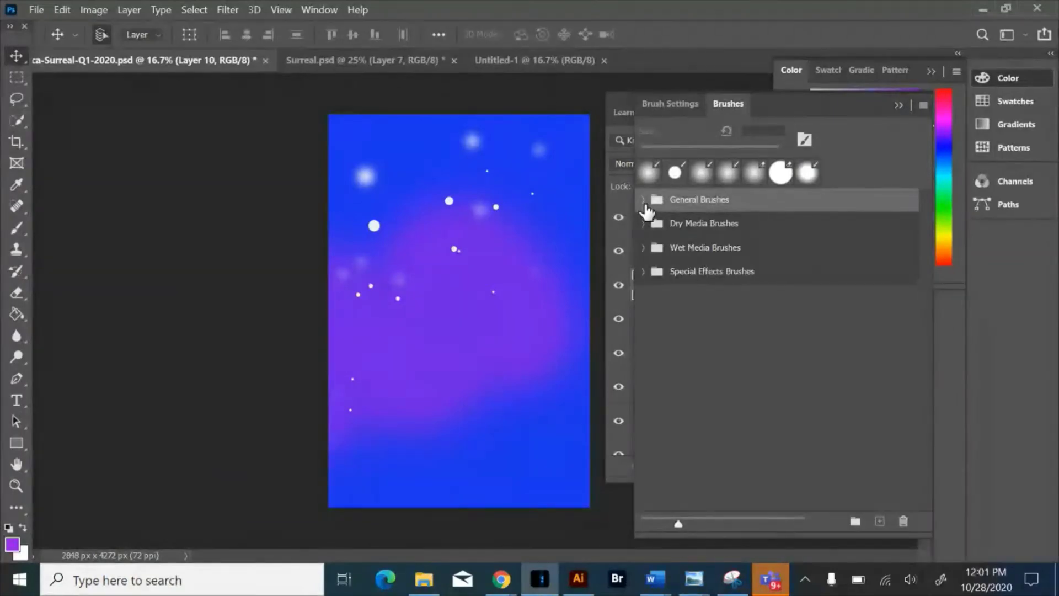
pyautogui.click(646, 223)
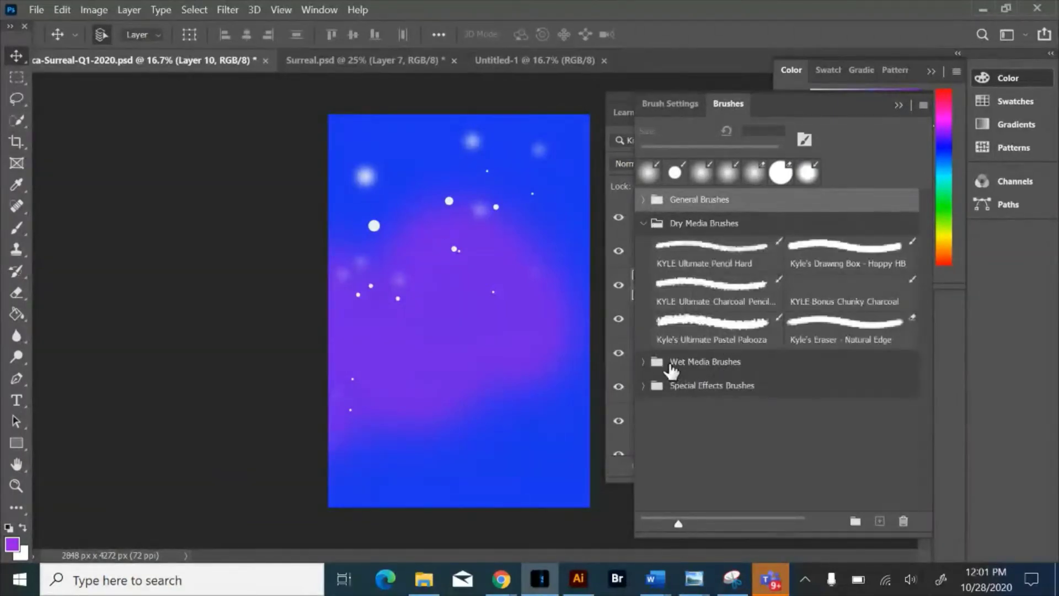
pyautogui.click(645, 360)
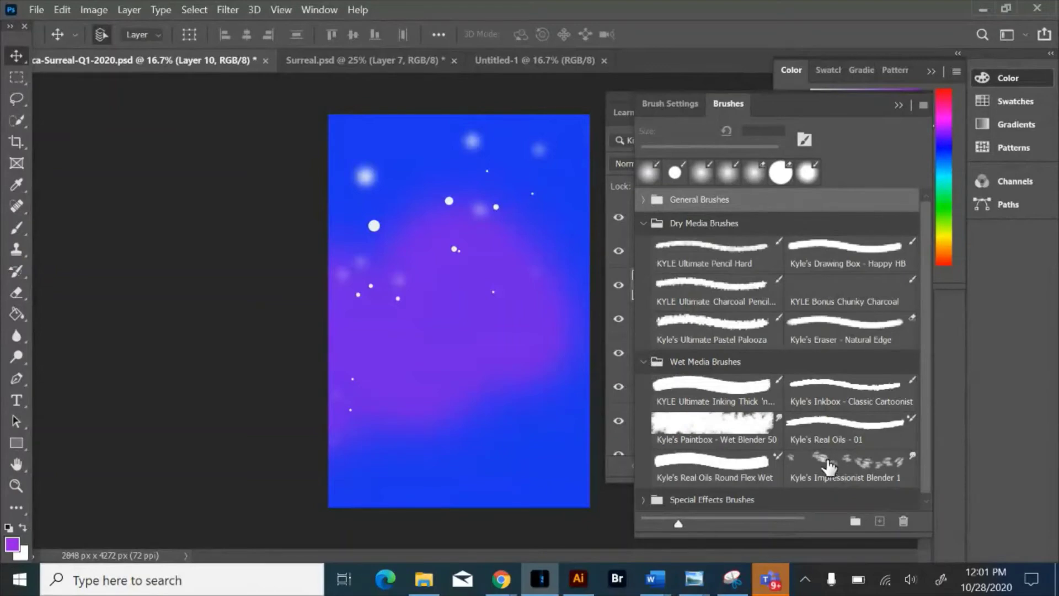
# - Try the Wet Blender 50 and Hard Round presets, and switch to a hard round 1400 px brush with its tip settings shown
pyautogui.click(757, 421)
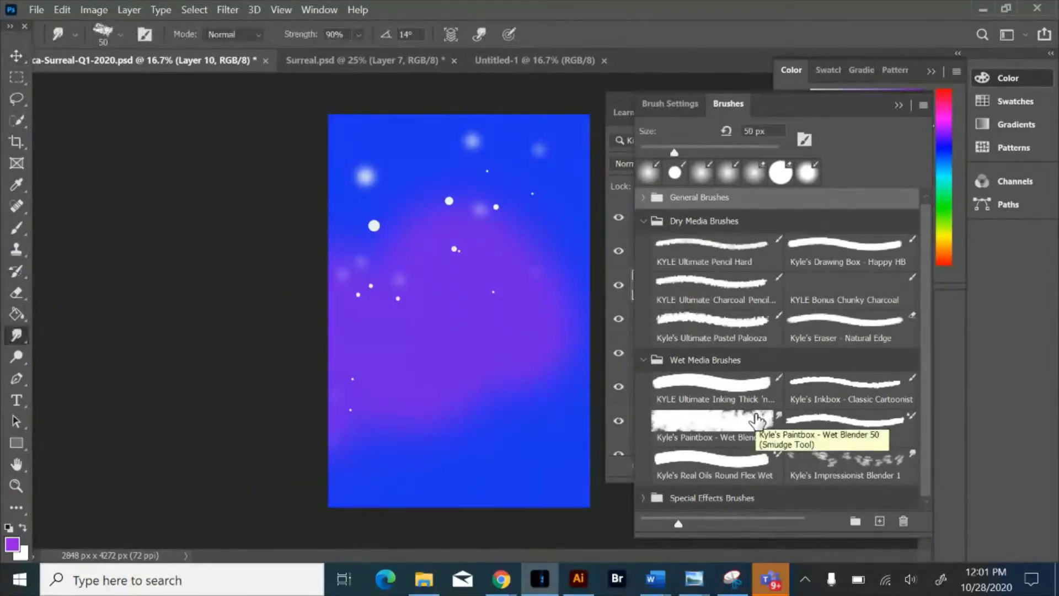
pyautogui.click(780, 171)
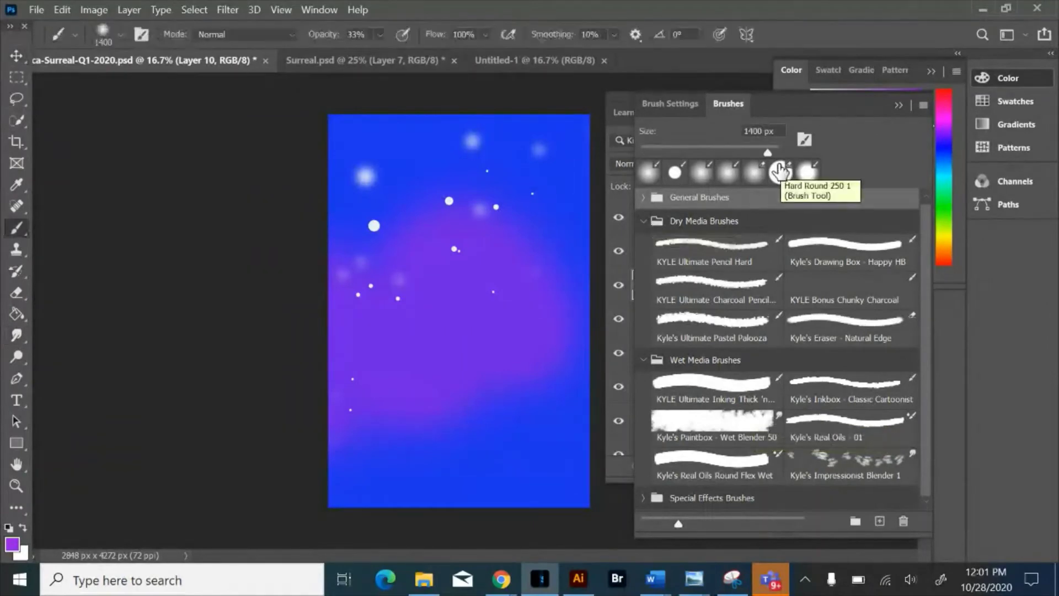
pyautogui.click(791, 172)
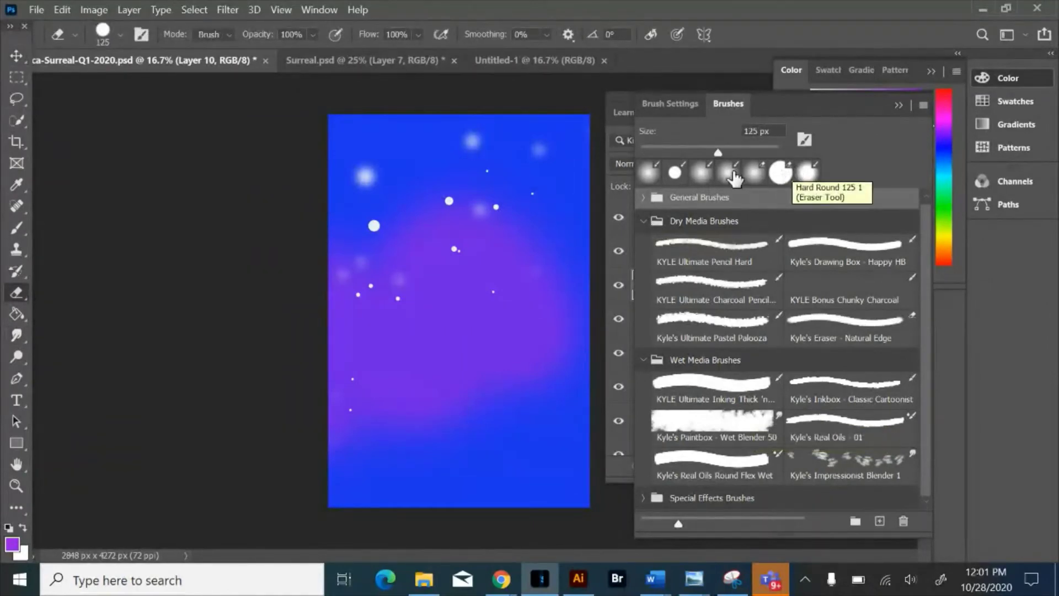
pyautogui.press('b')
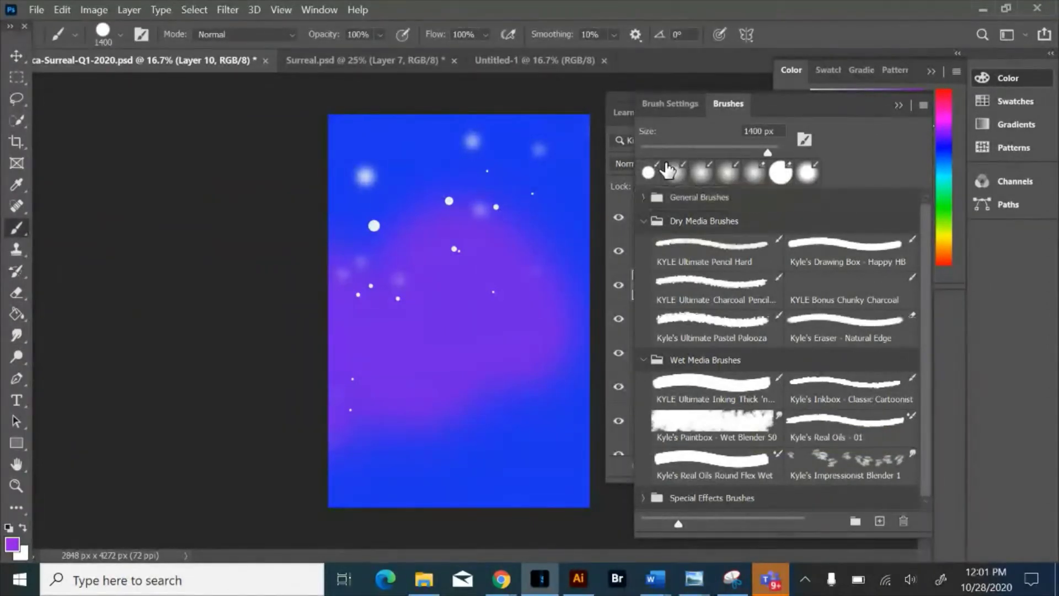
pyautogui.click(644, 221)
pyautogui.click(682, 108)
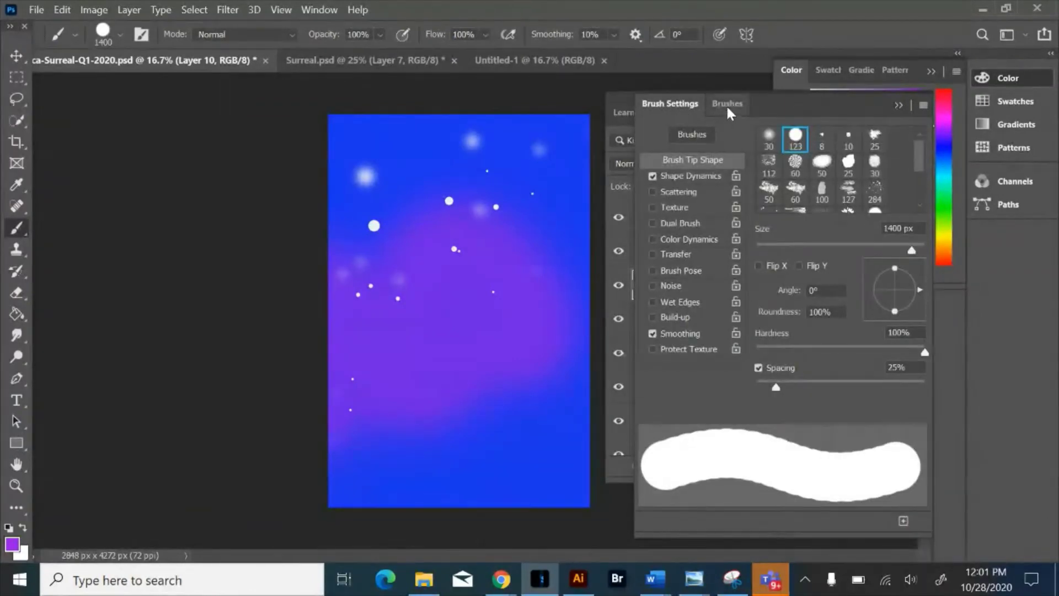
# - Choose the 284 splatter brush tip and enlarge it to 1400 px
pyautogui.scroll(-2, 837, 161)
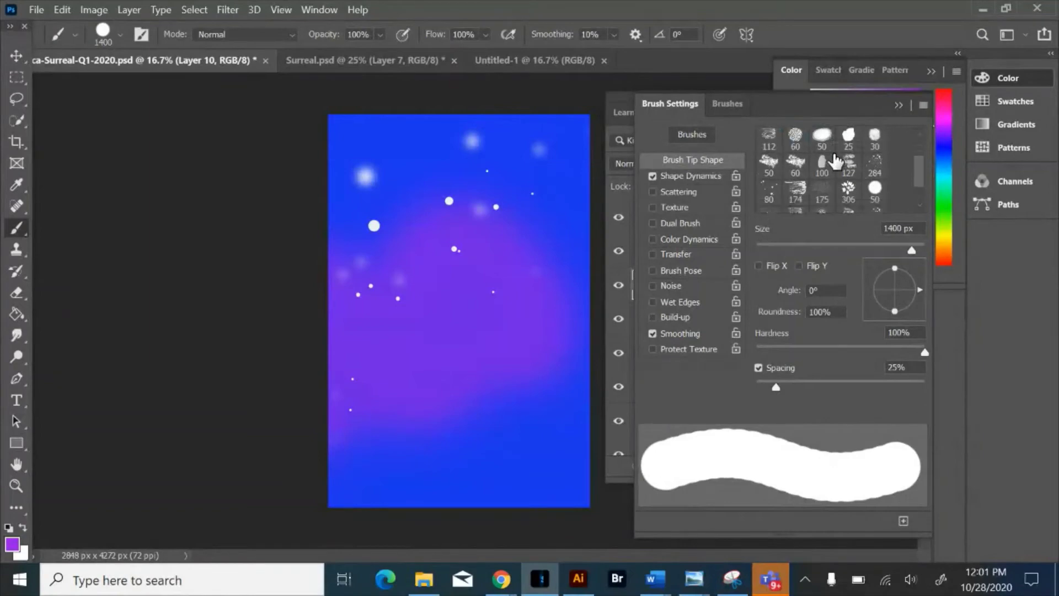
pyautogui.click(873, 155)
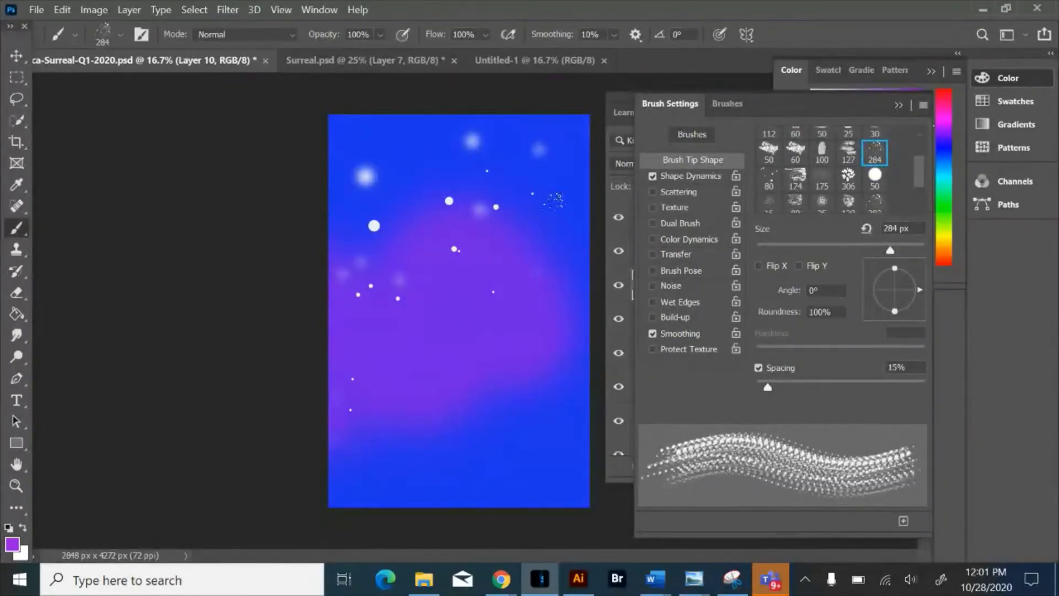
pyautogui.press(']')
pyautogui.press(']')
pyautogui.press(']')
pyautogui.press(']')
pyautogui.press(']')
pyautogui.press(']')
pyautogui.press(']')
pyautogui.press(']')
pyautogui.press(']')
pyautogui.press(']')
# - Add a new layer above Layer 10 and stamp purple splatter over the canvas with the brush enlarged to 2000 px
pyautogui.click(625, 105)
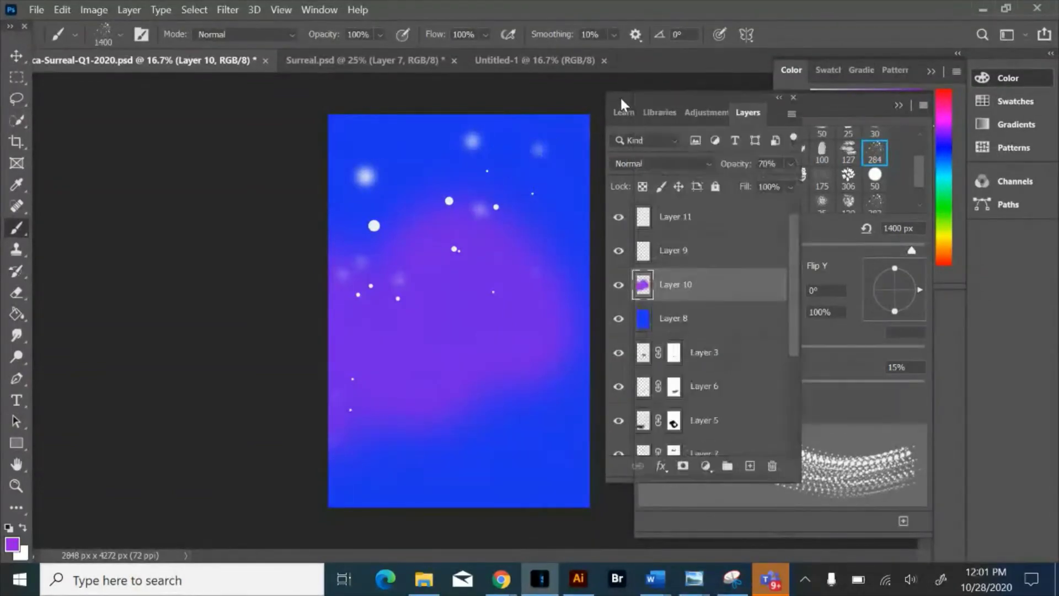
pyautogui.click(749, 466)
pyautogui.press(']')
pyautogui.press(']')
pyautogui.press(']')
pyautogui.moveTo(552, 138); pyautogui.dragTo(496, 209)
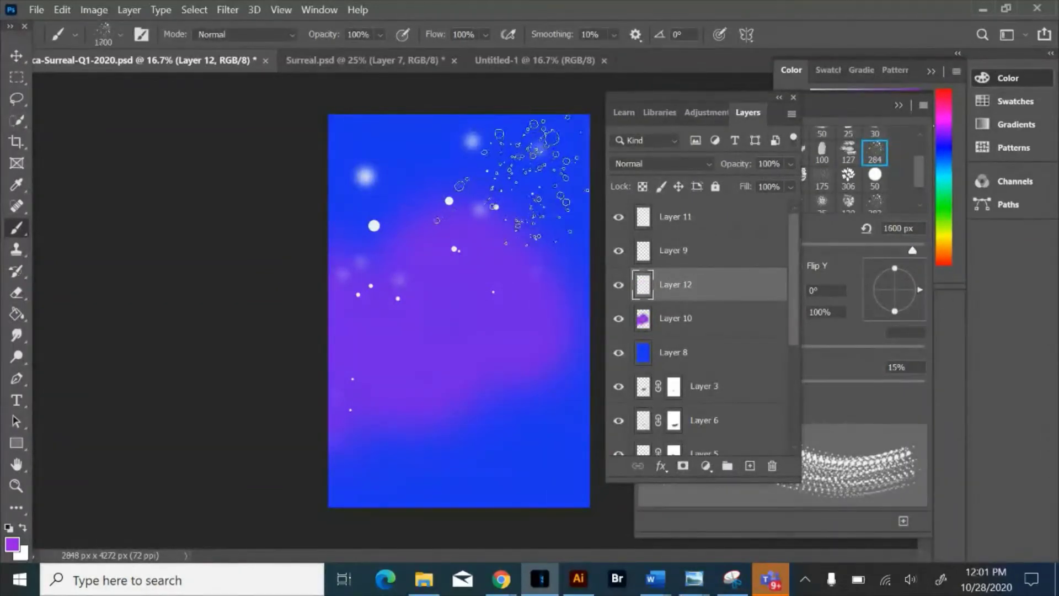
pyautogui.press(']')
pyautogui.press(']')
pyautogui.press(']')
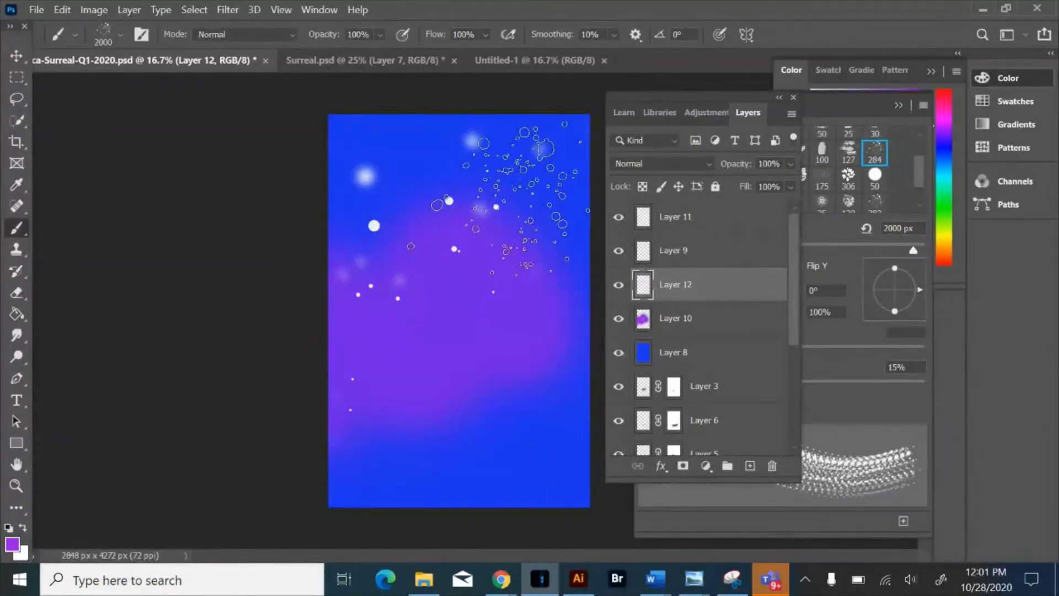
pyautogui.moveTo(473, 308); pyautogui.dragTo(486, 331)
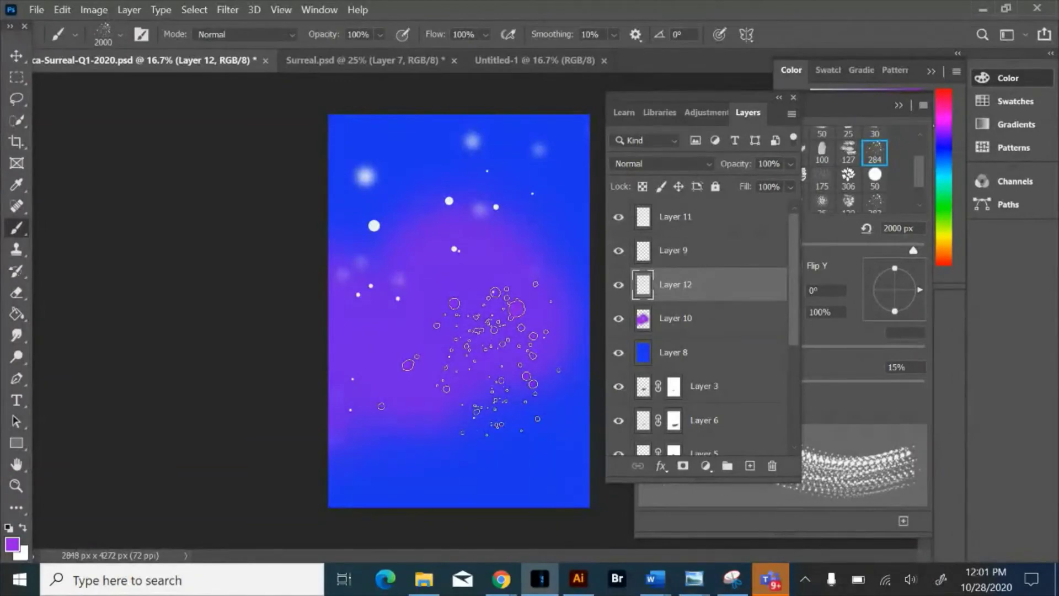
pyautogui.moveTo(480, 221)
pyautogui.mouseDown()
pyautogui.moveTo(441, 177)
pyautogui.moveTo(397, 166)
pyautogui.mouseUp()
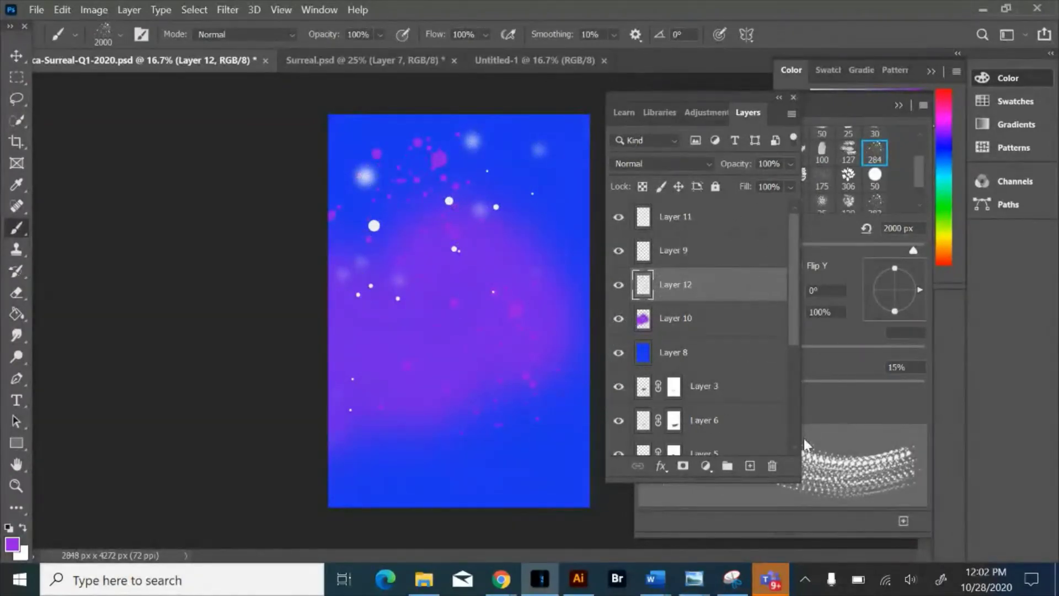
# - Add a new layer above Layer 12, pick a near-white foreground colour and stamp splatter near the middle of the canvas
pyautogui.click(750, 466)
pyautogui.click(944, 182)
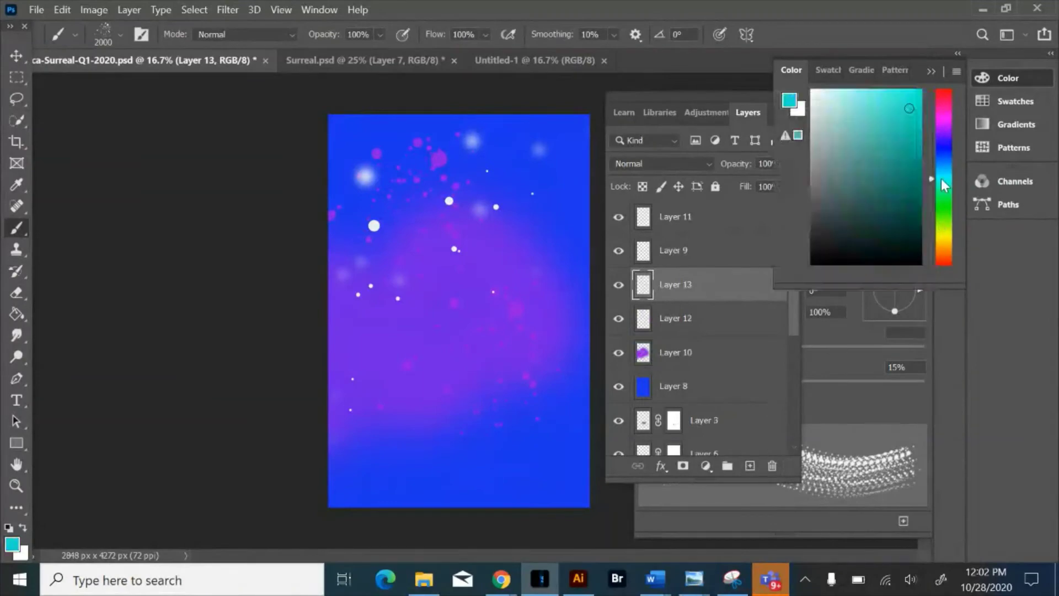
pyautogui.click(818, 92)
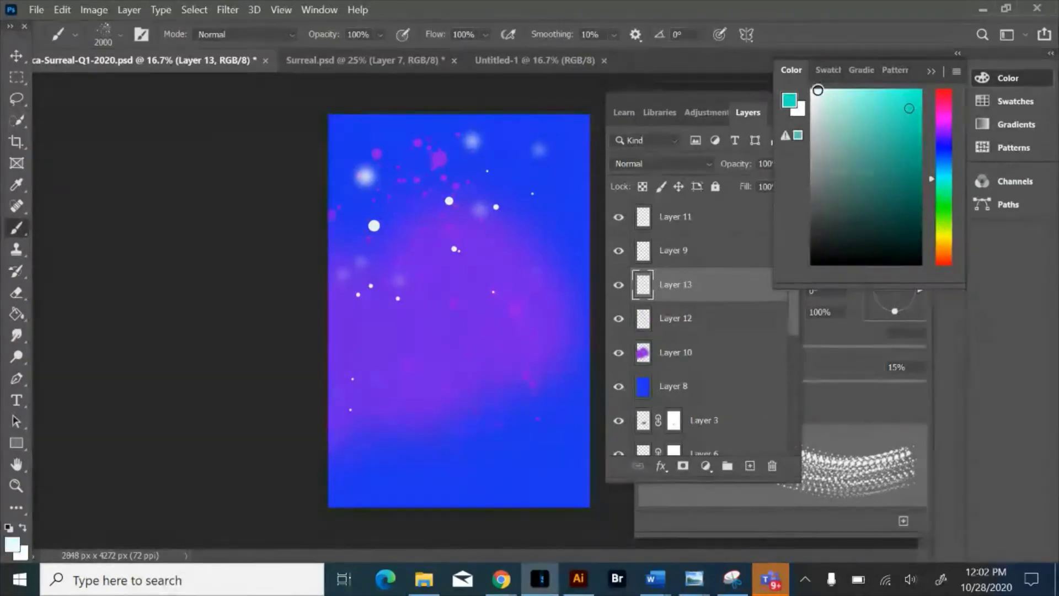
pyautogui.click(493, 317)
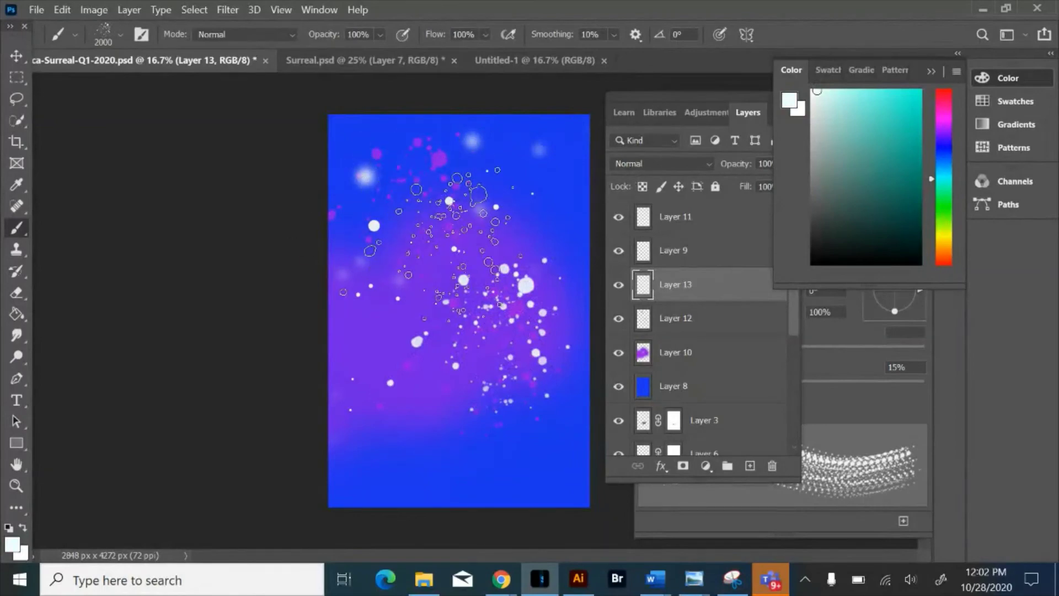
# - Enlarge the splatter brush to 3700 px and stamp big near-white dots over the upper part of the canvas
pyautogui.press(']')
pyautogui.press(']')
pyautogui.press(']')
pyautogui.press(']')
pyautogui.press(']')
pyautogui.press(']')
pyautogui.press(']')
pyautogui.press(']')
pyautogui.press(']')
pyautogui.press(']')
pyautogui.press(']')
pyautogui.press(']')
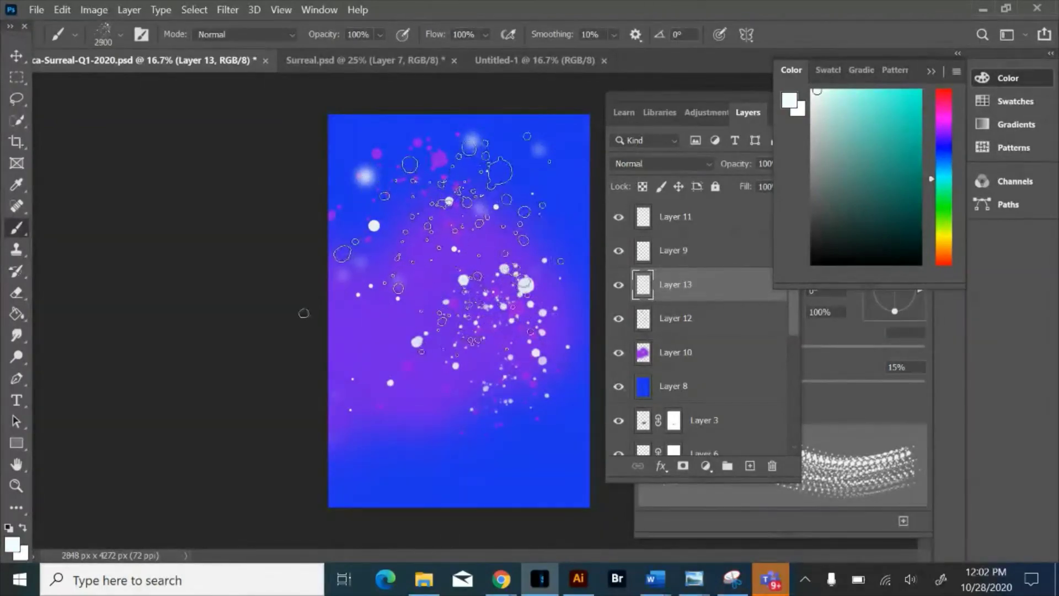
pyautogui.press(']')
pyautogui.press(']')
pyautogui.press(']')
pyautogui.press(']')
pyautogui.press(']')
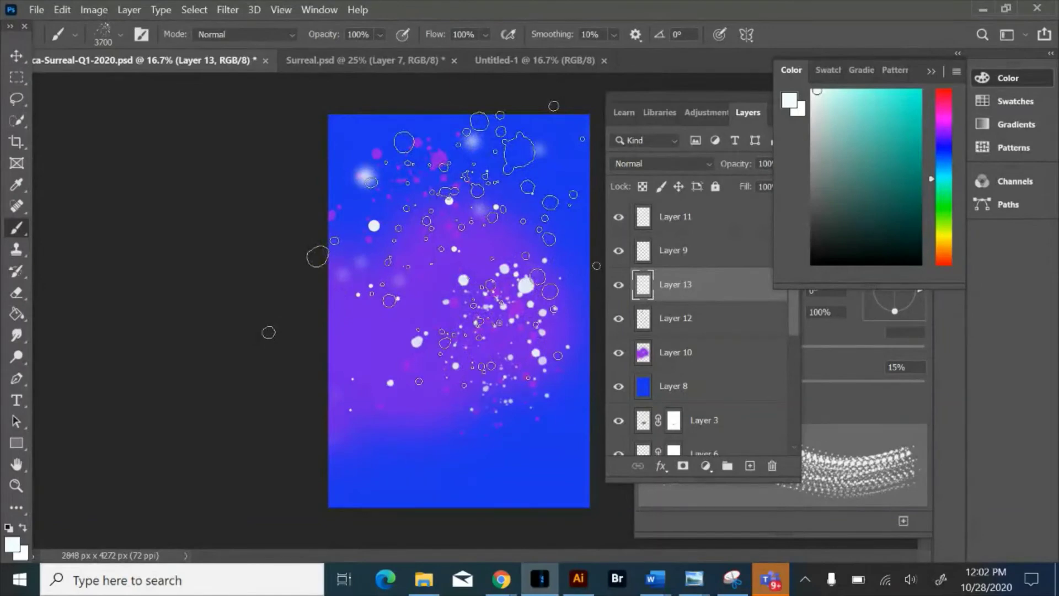
pyautogui.click(433, 259)
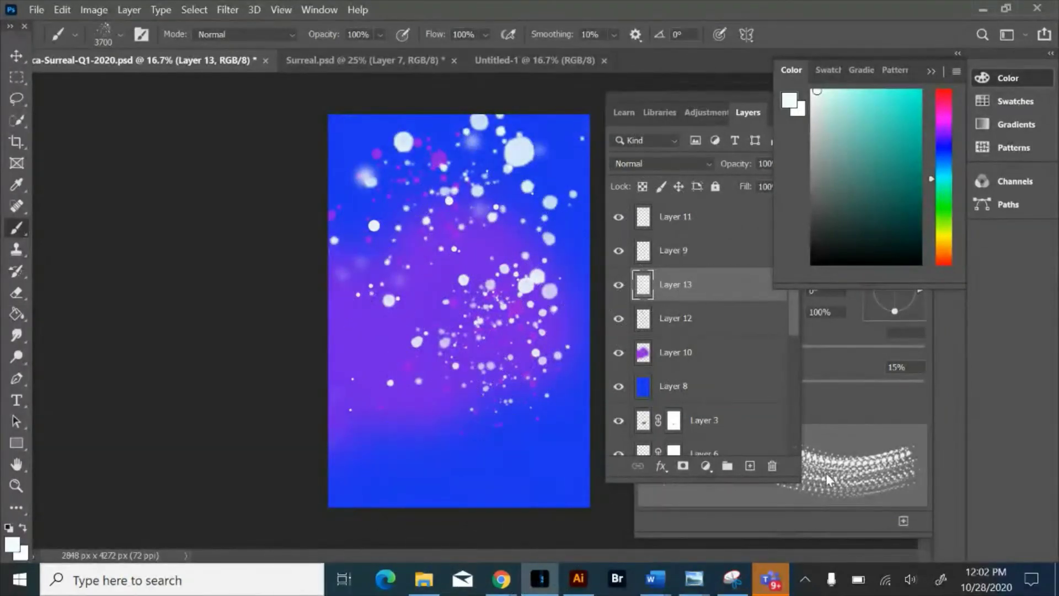
# - Rotate the brush tip to -88° and stamp another set of near-white splatter dots on Layer 13
pyautogui.click(892, 415)
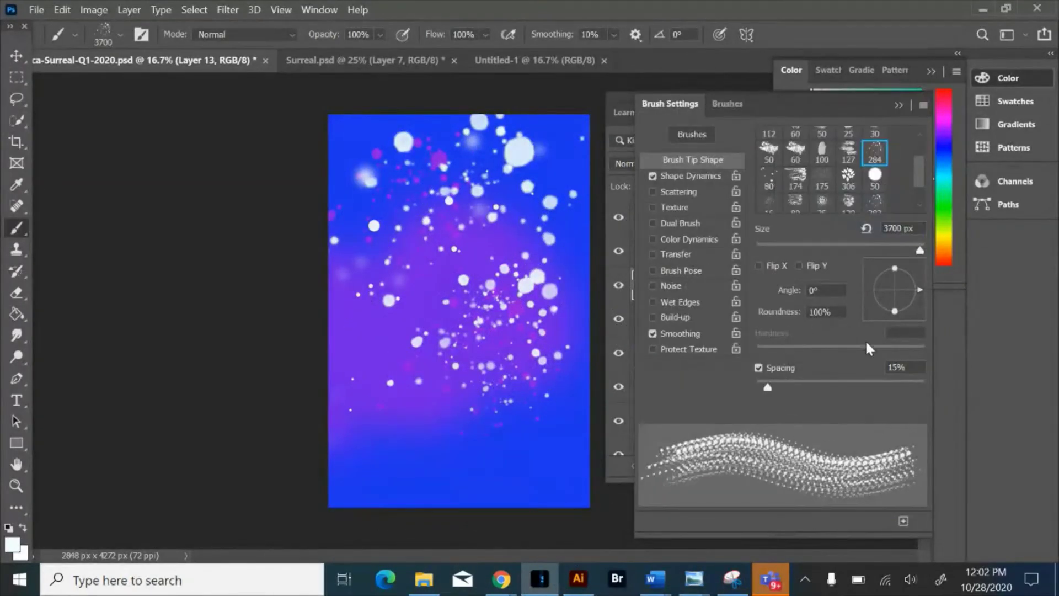
pyautogui.moveTo(920, 288); pyautogui.dragTo(896, 314)
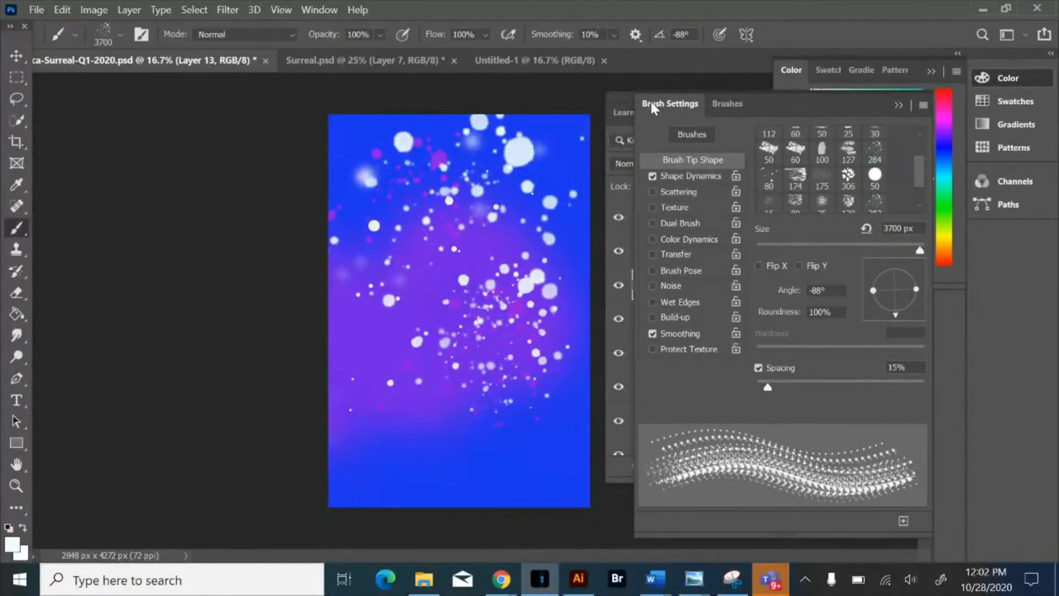
pyautogui.click(403, 265)
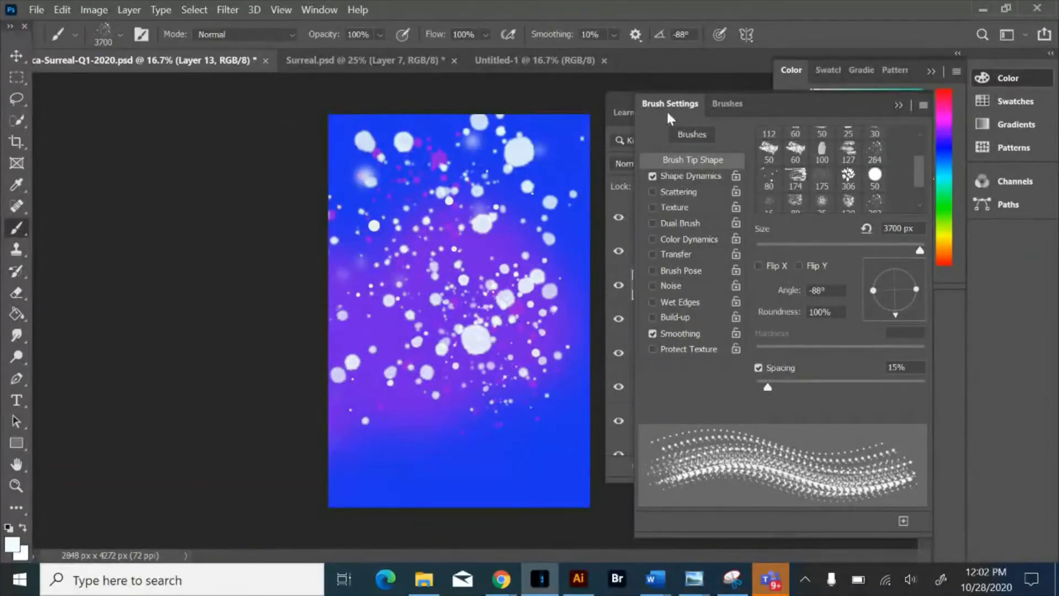
# - Lower the opacity of Layer 13 to 28% and on to 2%, and delete the layer
pyautogui.click(622, 95)
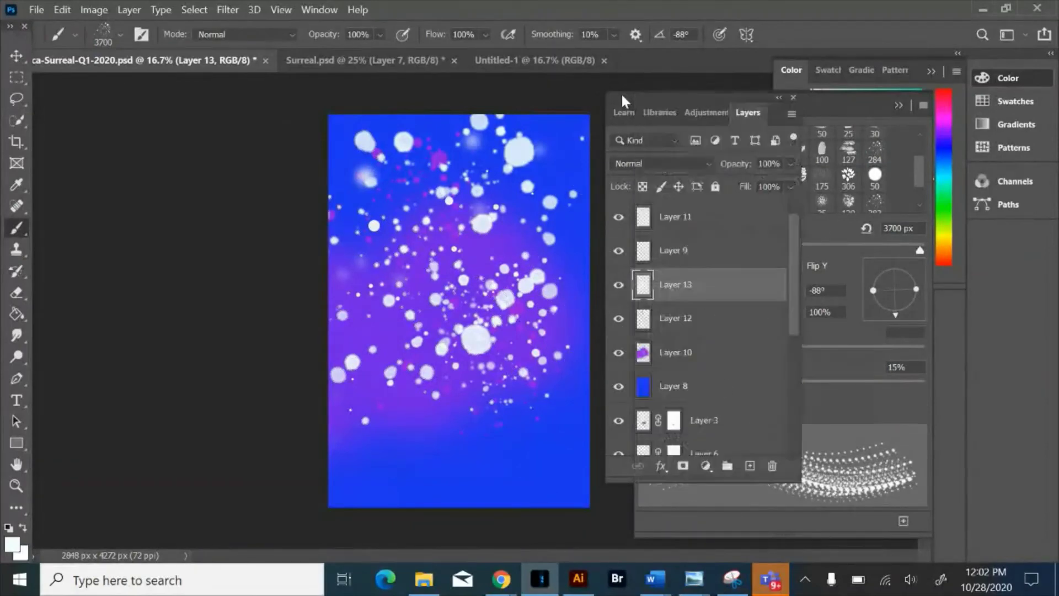
pyautogui.click(790, 163)
pyautogui.moveTo(766, 183); pyautogui.dragTo(743, 183)
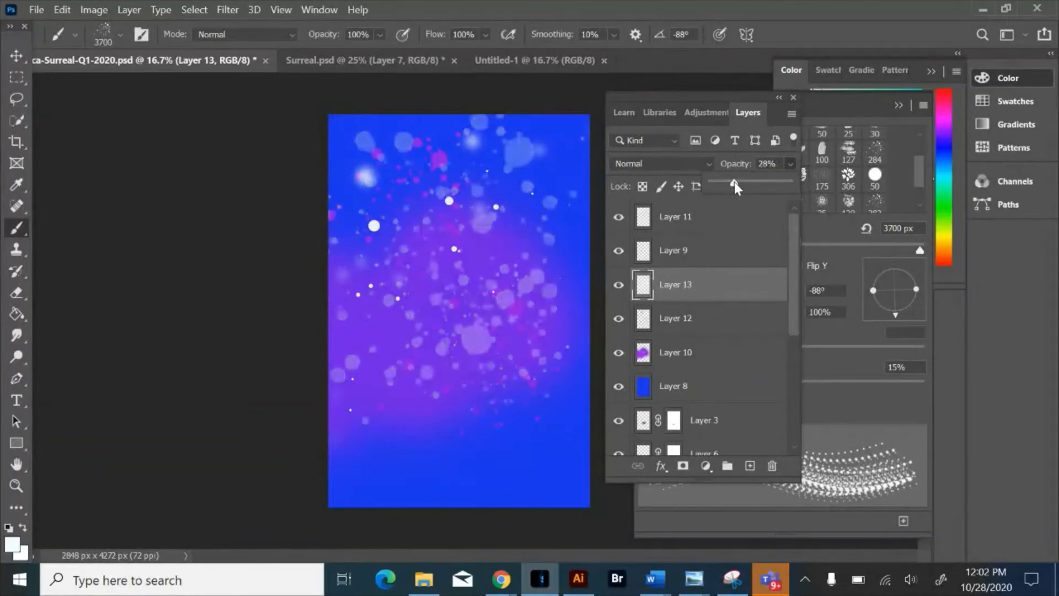
pyautogui.moveTo(735, 182); pyautogui.dragTo(714, 183)
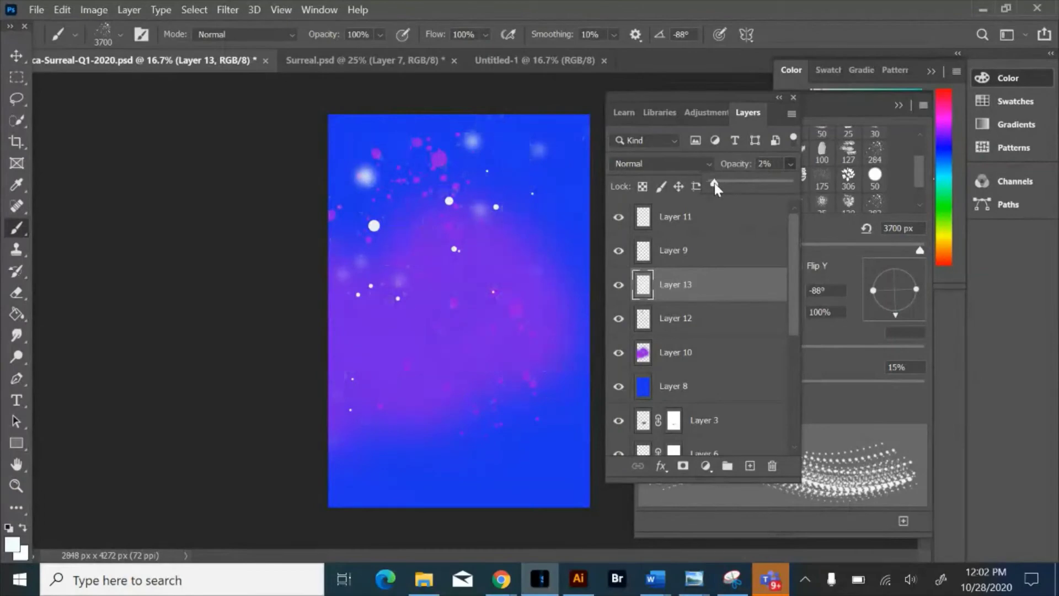
pyautogui.click(726, 284)
pyautogui.press('Delete')
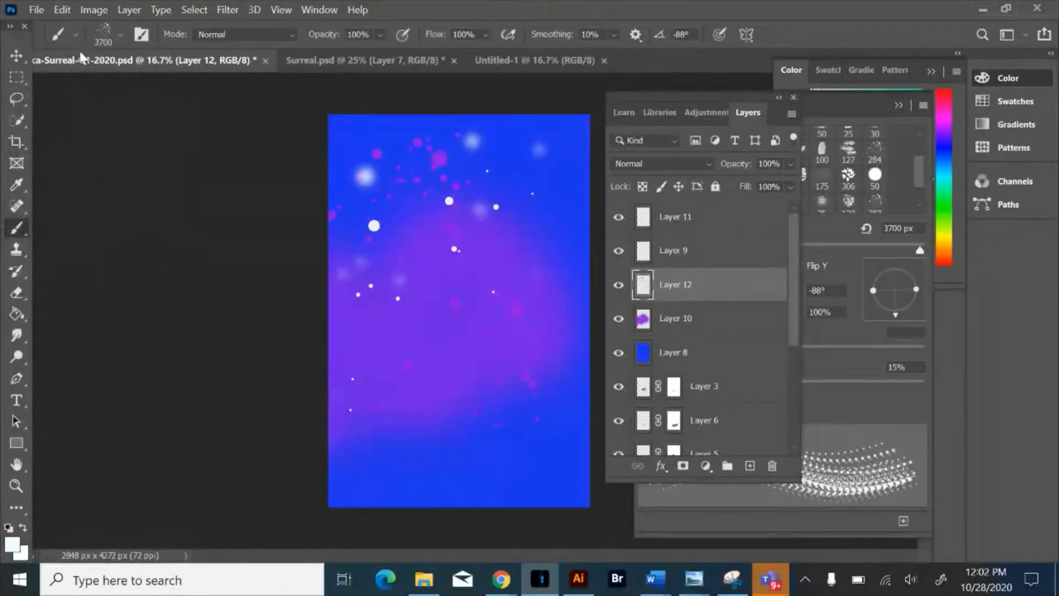
# - Switch to the hard round brush with 100% hardness and add a new layer above Layer 12
pyautogui.click(99, 37)
pyautogui.doubleClick(88, 160)
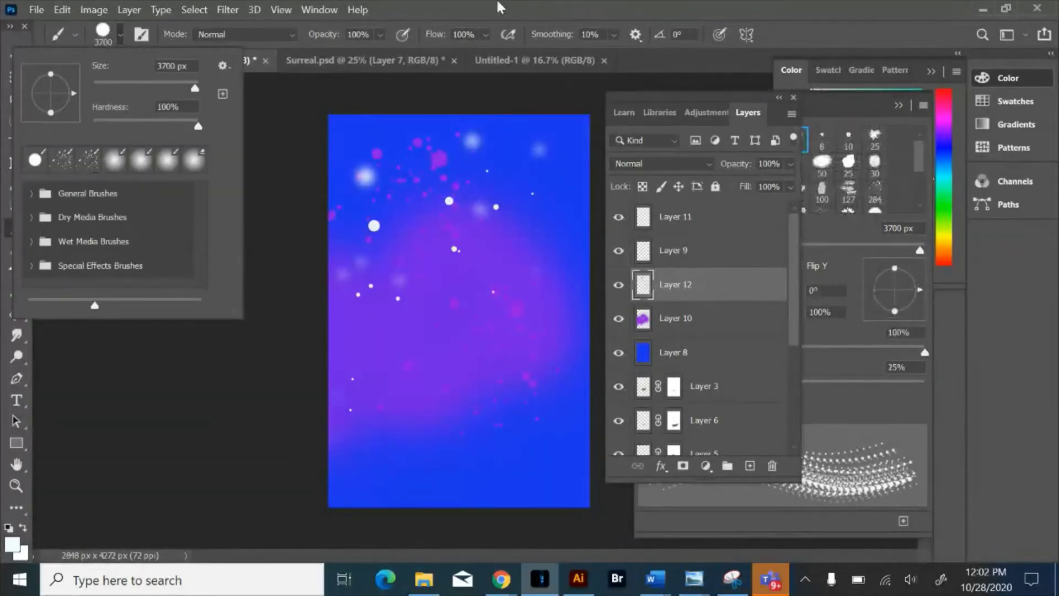
pyautogui.click(750, 466)
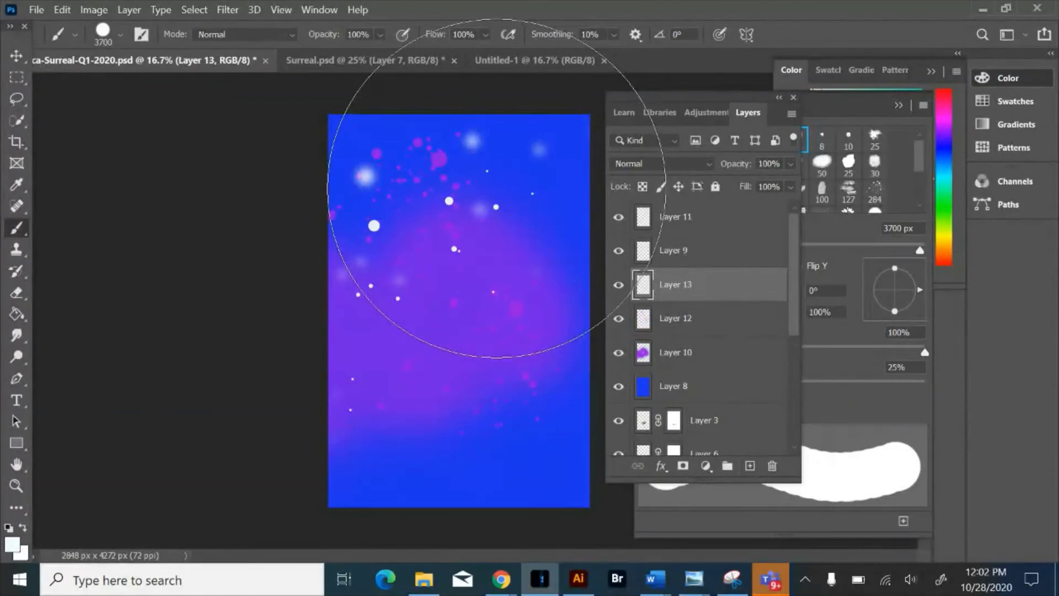
# - Reduce the brush to 1200 px and stamp a single near-white moon in the upper right of the artwork
pyautogui.press('[')
pyautogui.press('[')
pyautogui.press('[')
pyautogui.press('[')
pyautogui.press('[')
pyautogui.press('[')
pyautogui.press('[')
pyautogui.press('[')
pyautogui.press('[')
pyautogui.press('[')
pyautogui.press('[')
pyautogui.press('[')
pyautogui.press('[')
pyautogui.press('[')
pyautogui.press('[')
pyautogui.press('[')
pyautogui.press('[')
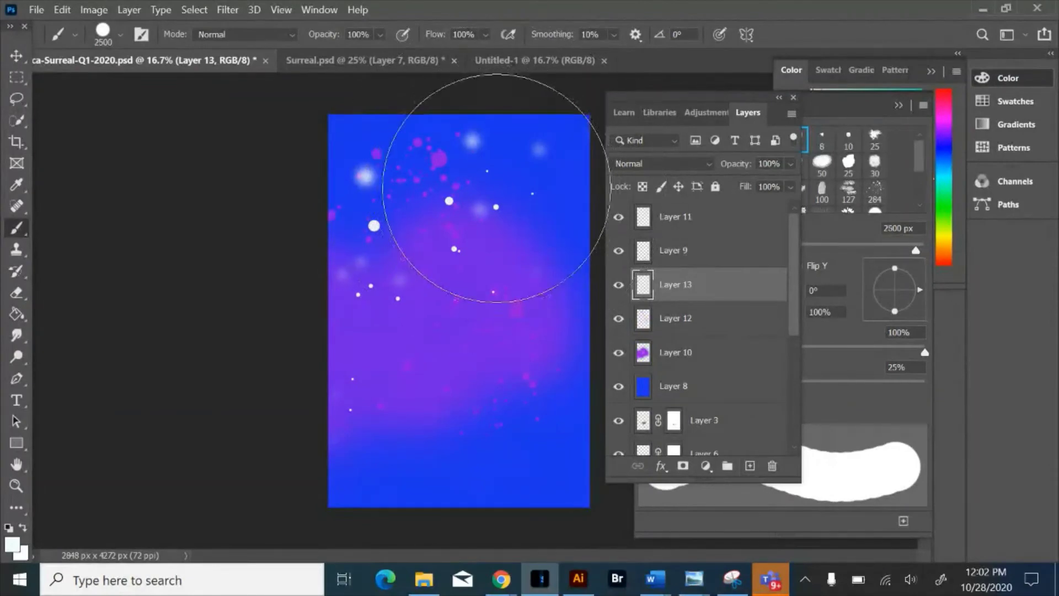
pyautogui.press('[')
pyautogui.press('[')
pyautogui.press('[')
pyautogui.press('[')
pyautogui.press('[')
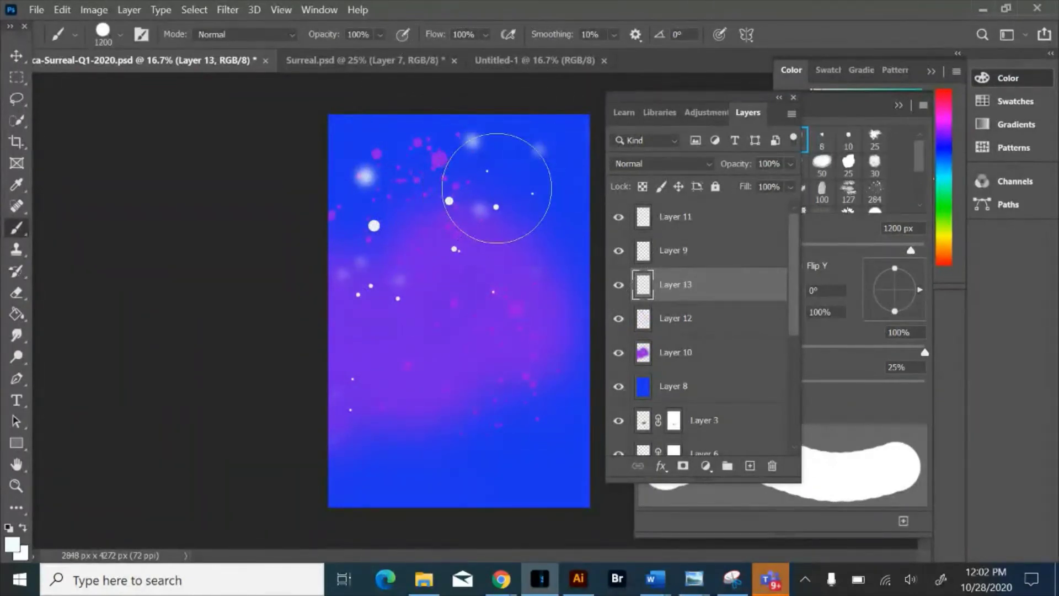
pyautogui.click(510, 196)
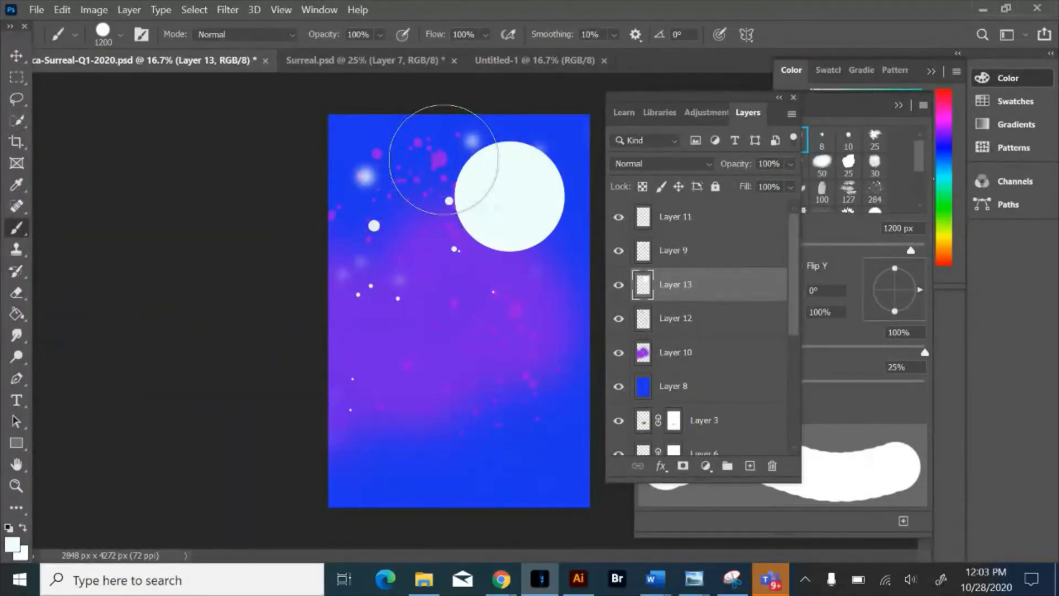
# - Add a new layer above the moon and switch to a soft round brush preset with 0% hardness and 86% opacity
pyautogui.click(749, 467)
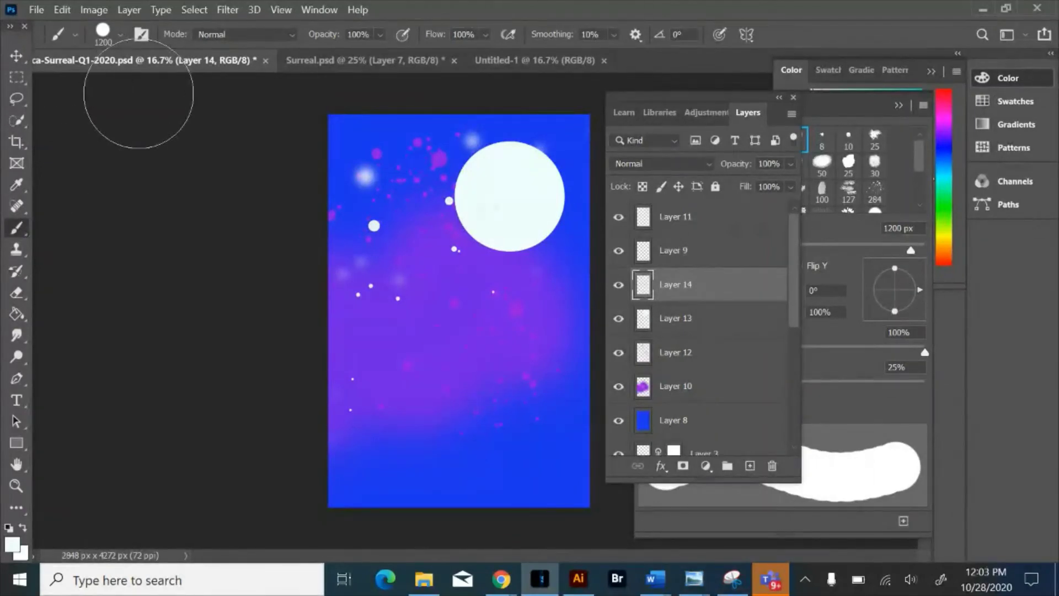
pyautogui.click(107, 35)
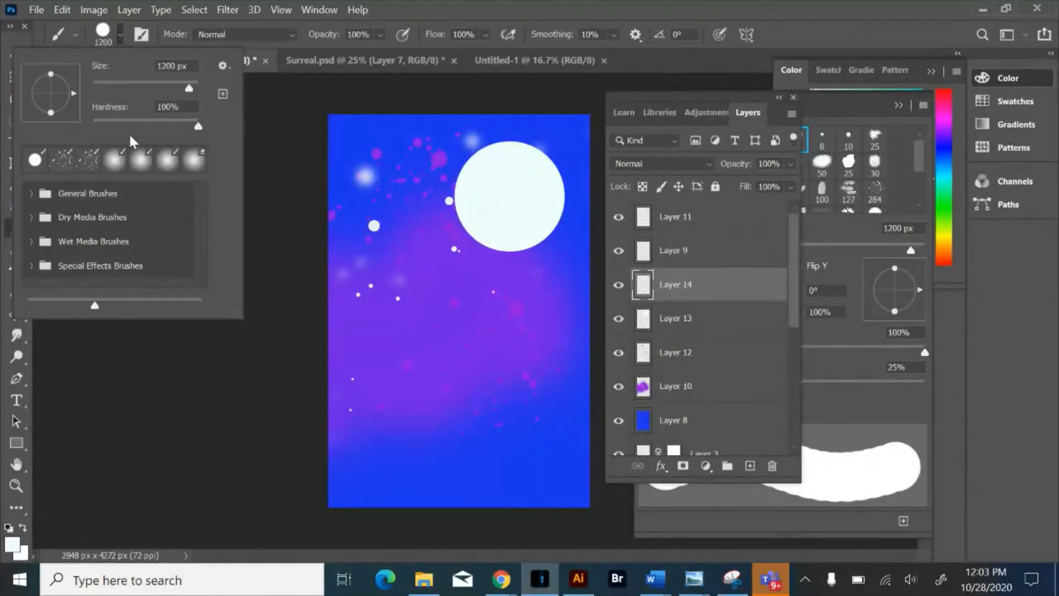
pyautogui.click(122, 161)
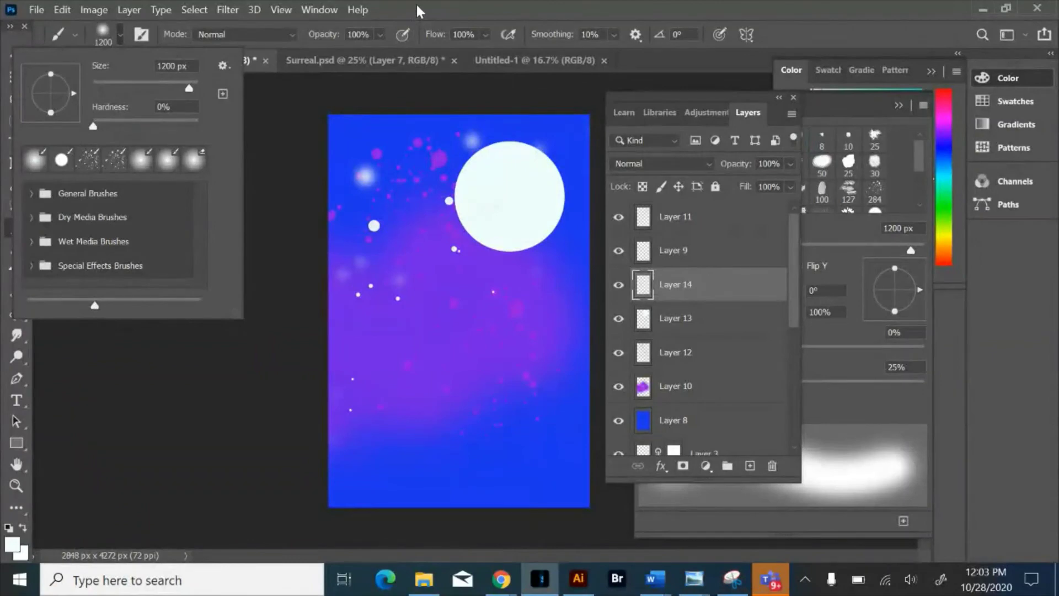
pyautogui.click(173, 158)
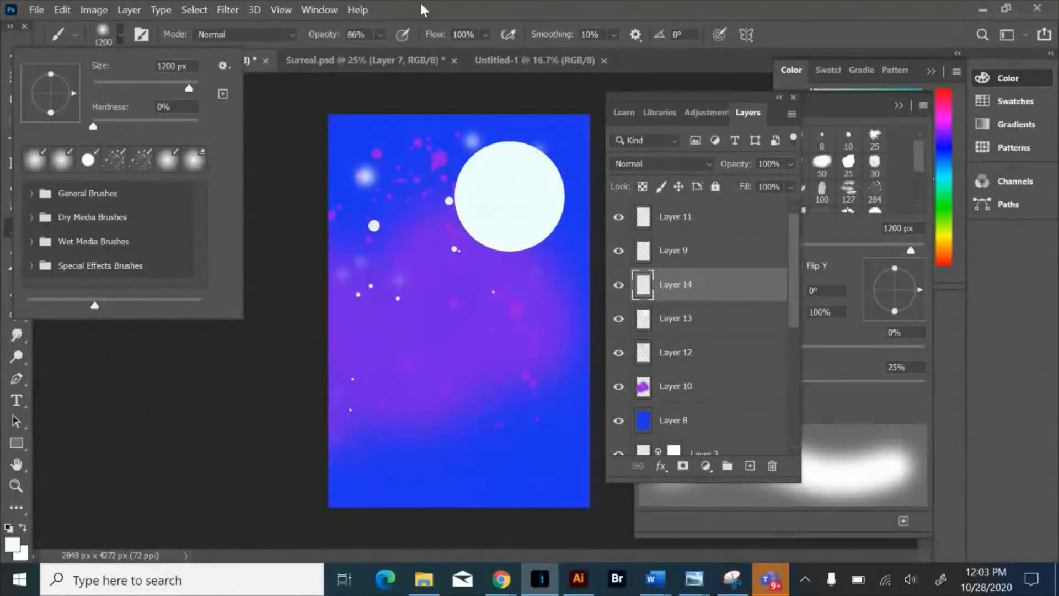
pyautogui.click(503, 234)
# - Enlarge the soft brush to 2400 px, add another layer above Layer 14 and stamp a glow around the moon
pyautogui.press(']')
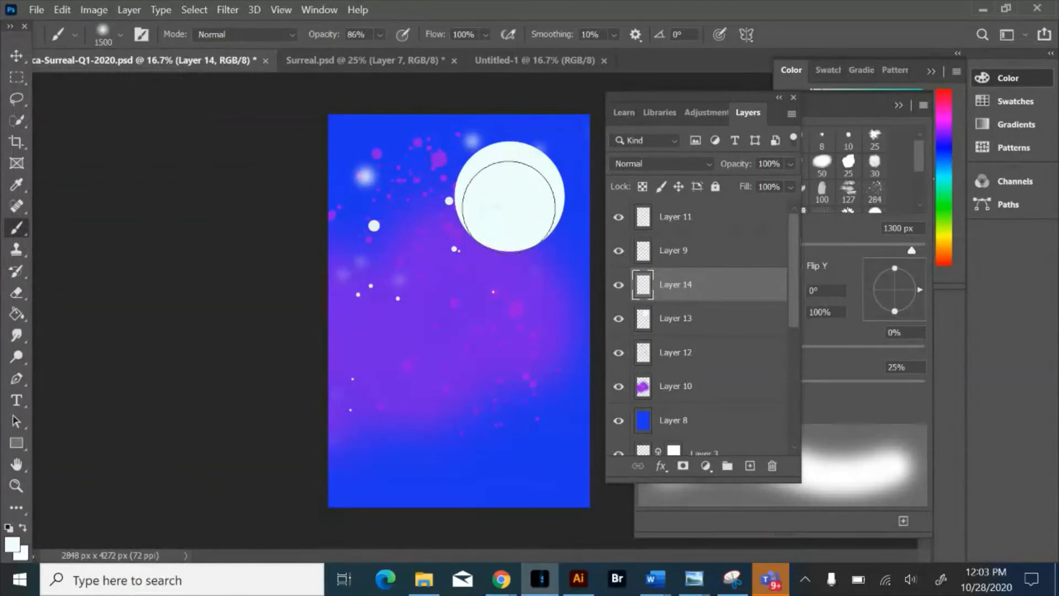
pyautogui.press(']')
pyautogui.press(']')
pyautogui.press(']')
pyautogui.press(']')
pyautogui.press(']')
pyautogui.press(']')
pyautogui.press(']')
pyautogui.click(751, 466)
pyautogui.press(']')
pyautogui.press(']')
pyautogui.press(']')
pyautogui.press(']')
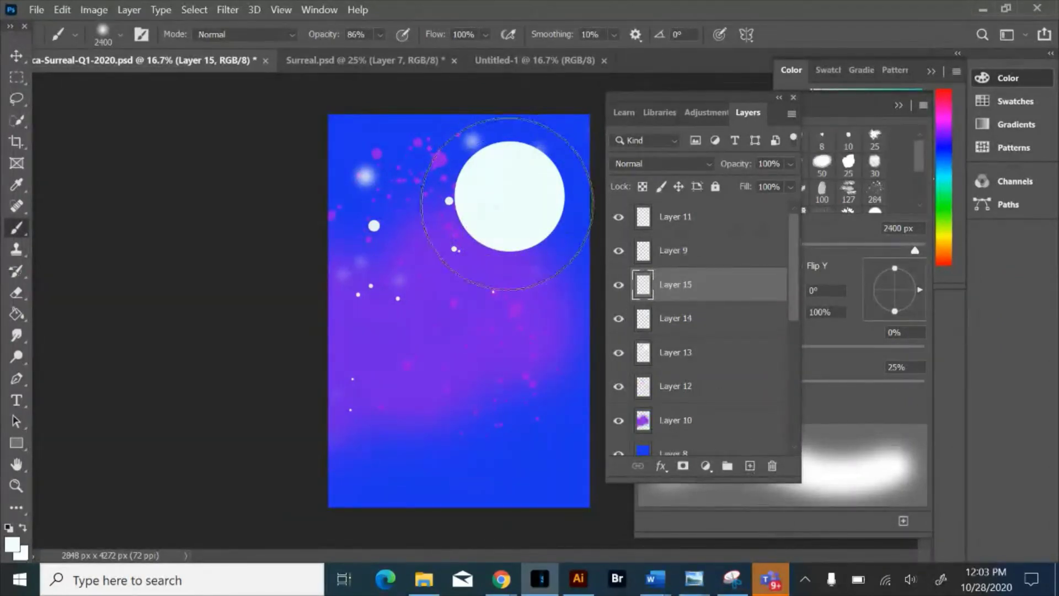
pyautogui.click(507, 204)
# - Try a near-white radial gradient on Layer 15 with the Gradient tool, and undo it
pyautogui.moveTo(424, 580)
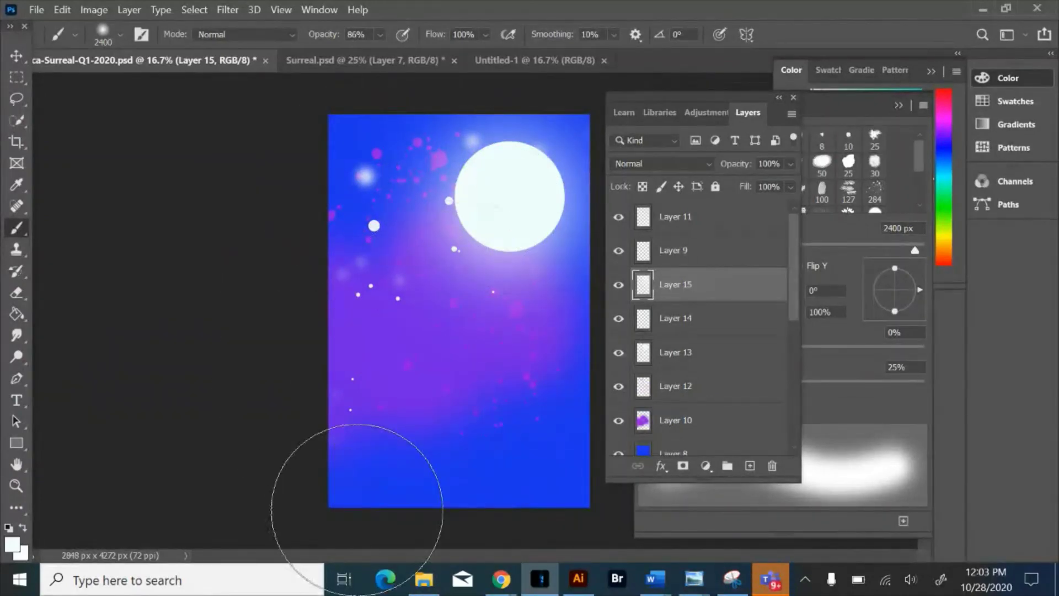
pyautogui.click(13, 311)
pyautogui.click(52, 310)
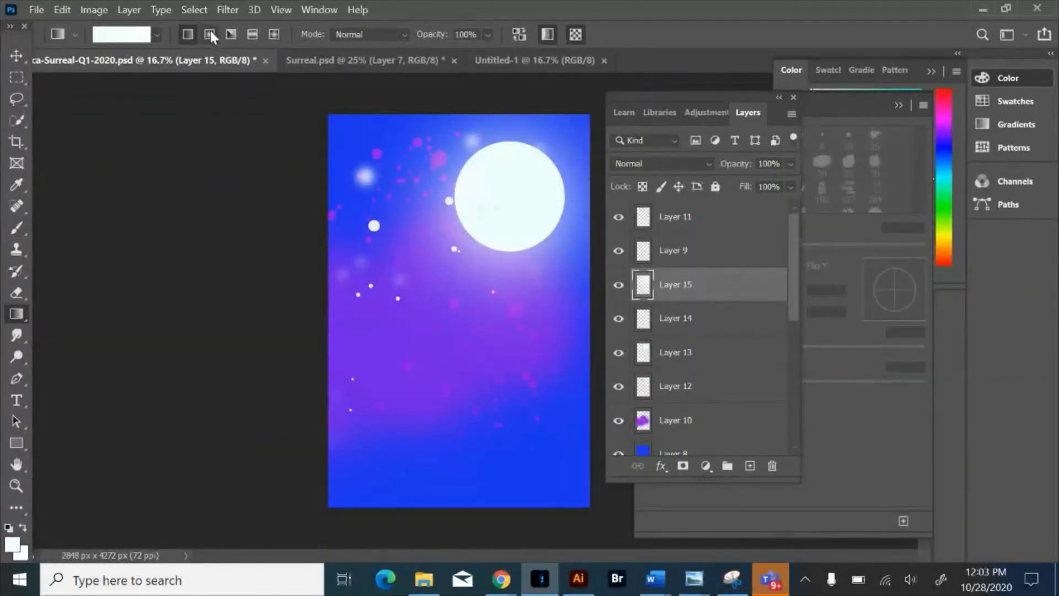
pyautogui.click(156, 34)
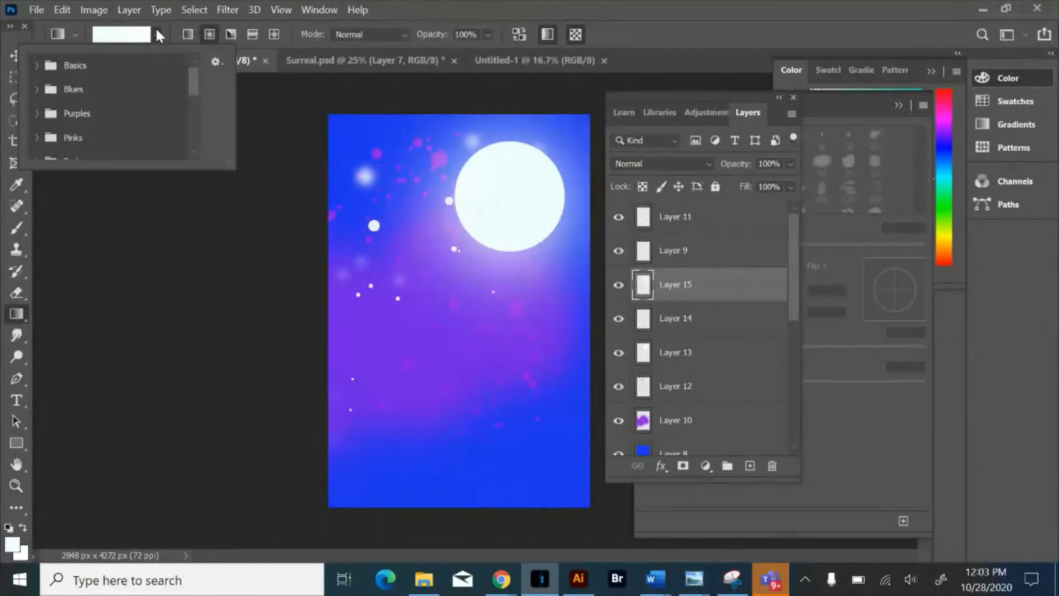
pyautogui.click(66, 34)
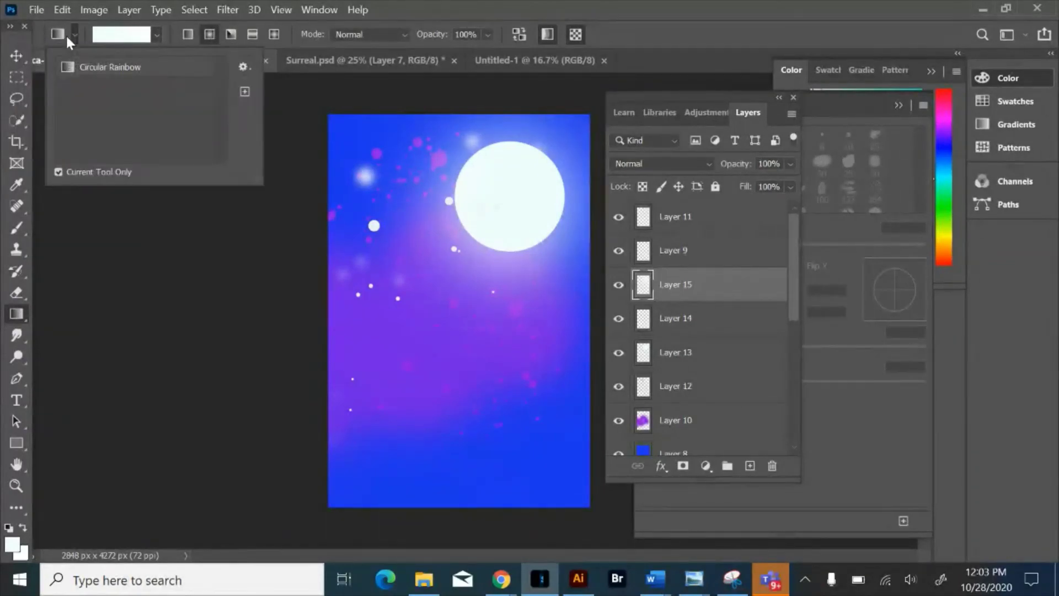
pyautogui.click(188, 35)
pyautogui.click(210, 34)
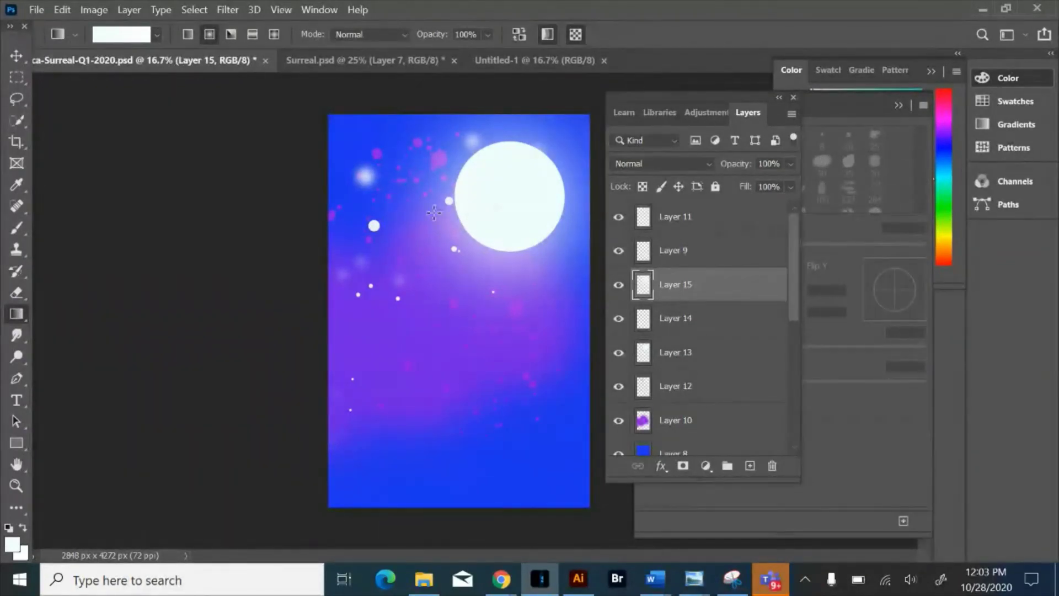
pyautogui.moveTo(352, 290); pyautogui.dragTo(420, 311)
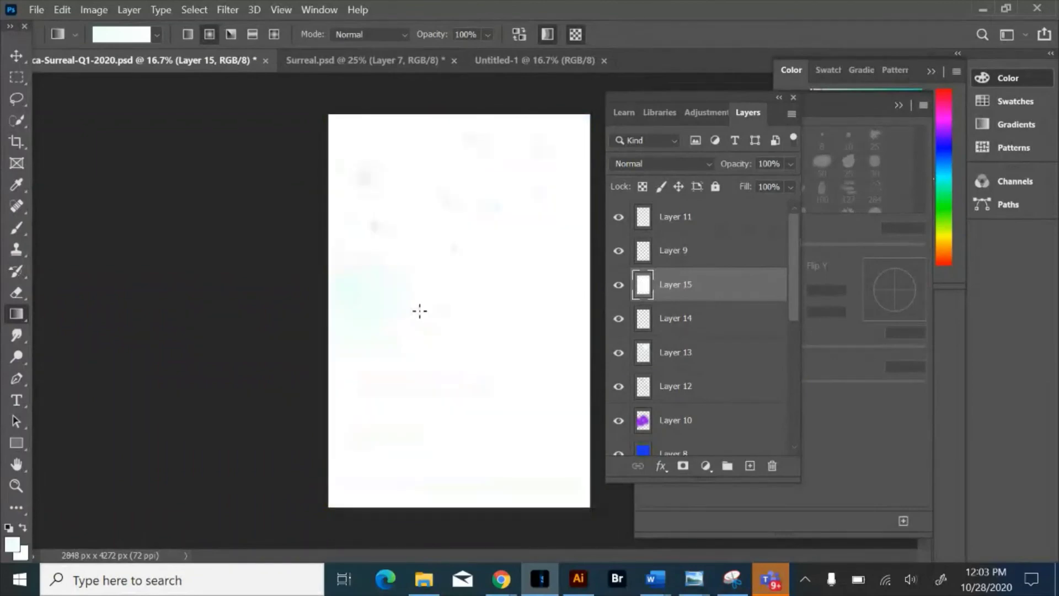
pyautogui.hotkey('ctrl', 'z')
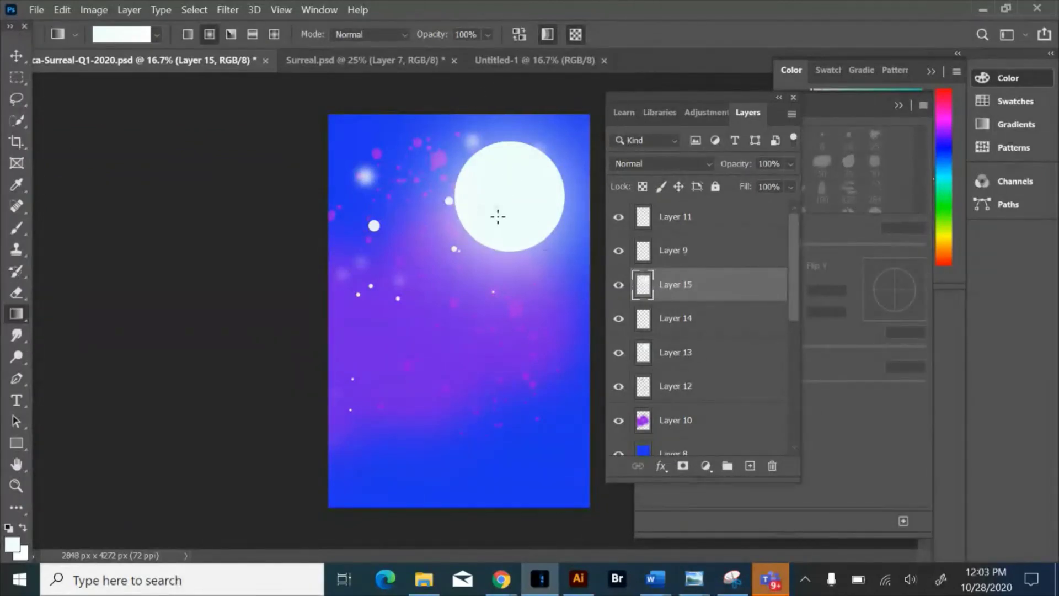
# - Set Layer 15's blend mode to Vivid Light and add a new layer above it
pyautogui.click(686, 164)
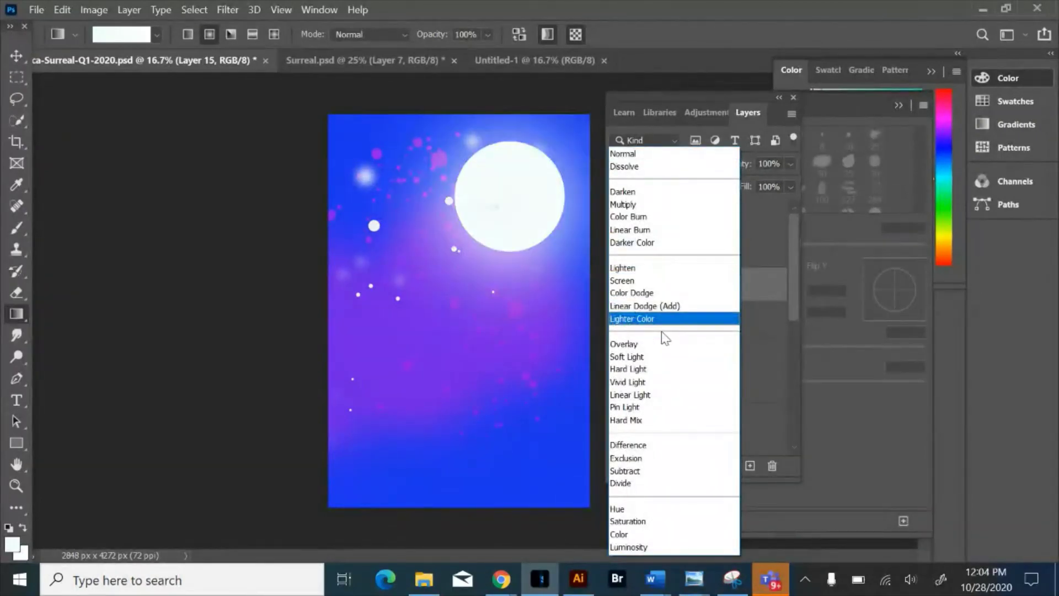
pyautogui.click(662, 382)
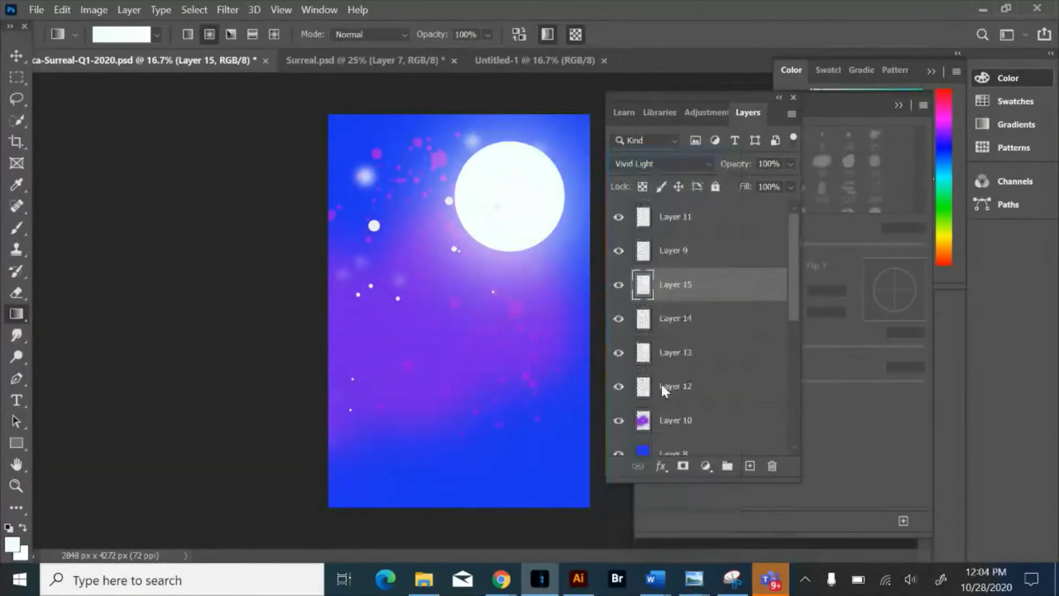
pyautogui.click(750, 466)
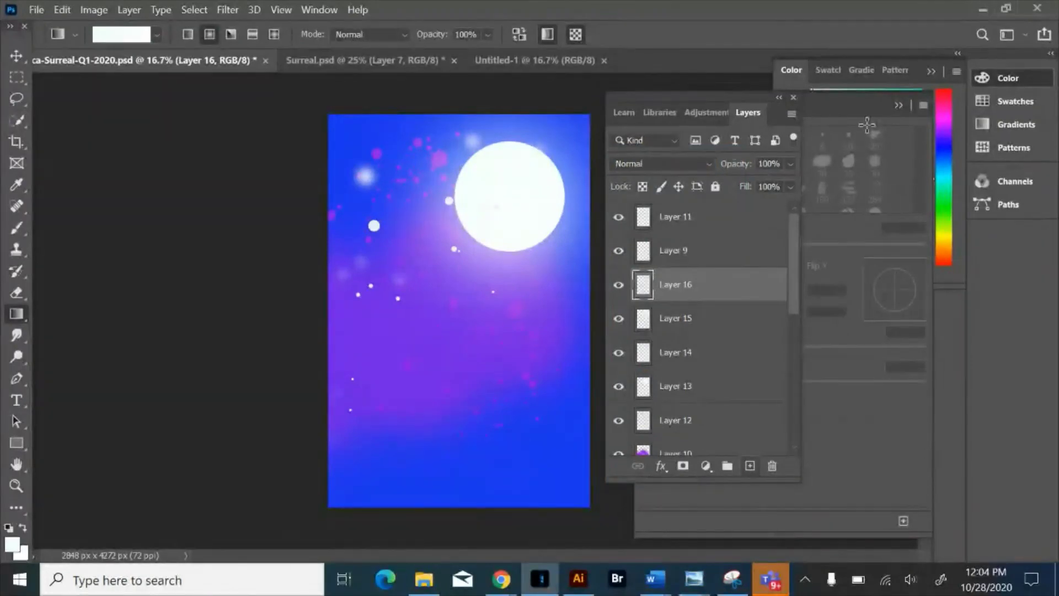
# - Choose a bright cyan foreground color and stamp the 2400 px soft brush once over the moon on Layer 16
pyautogui.click(945, 176)
pyautogui.moveTo(912, 128); pyautogui.dragTo(904, 109)
pyautogui.click(17, 227)
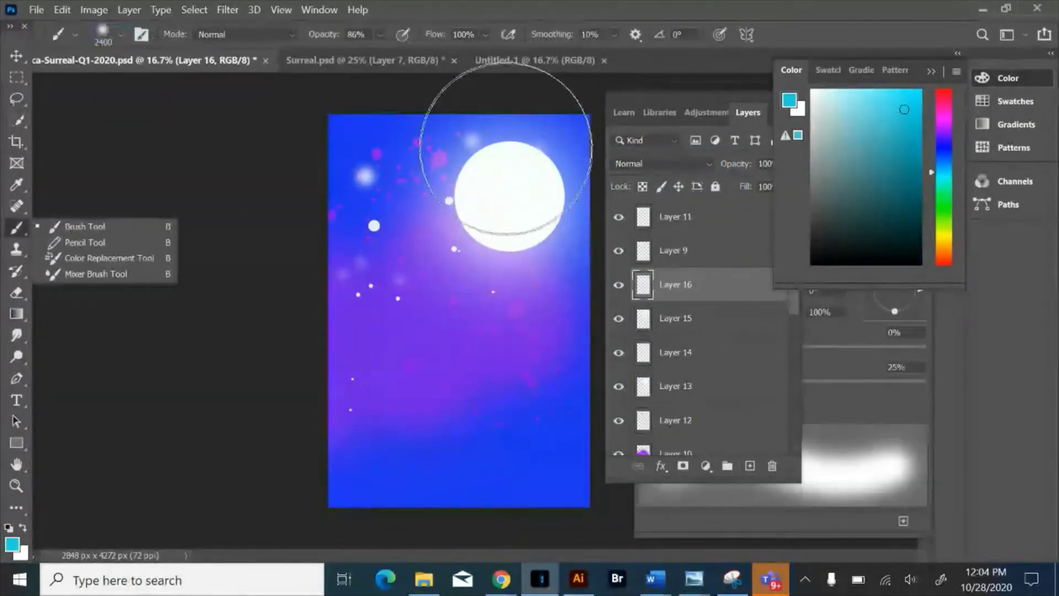
pyautogui.click(497, 202)
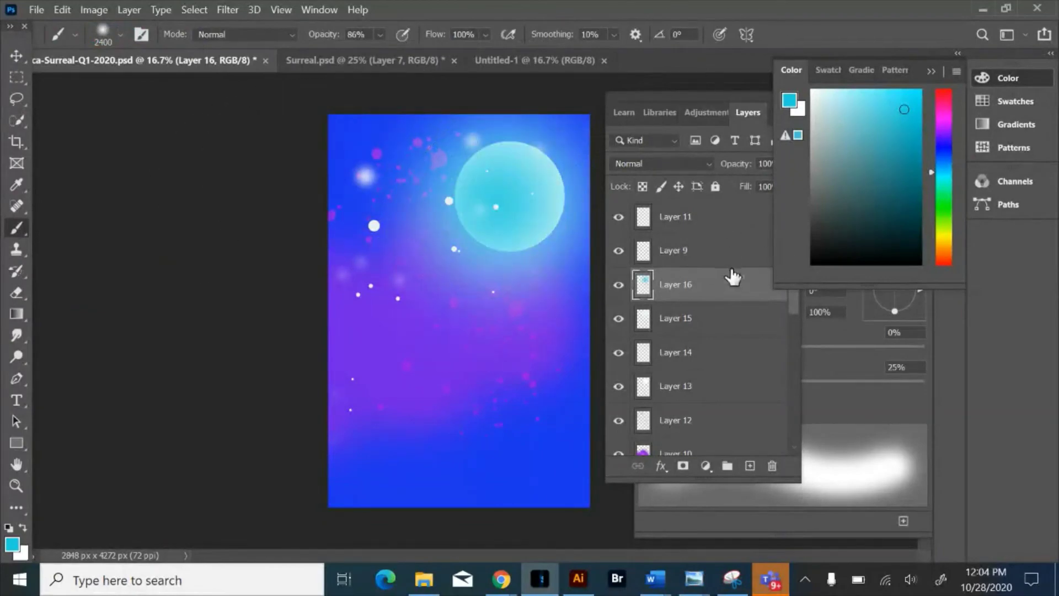
# - Set Layer 16 to the Dissolve blend mode at 41% opacity and add a layer mask to it
pyautogui.click(708, 162)
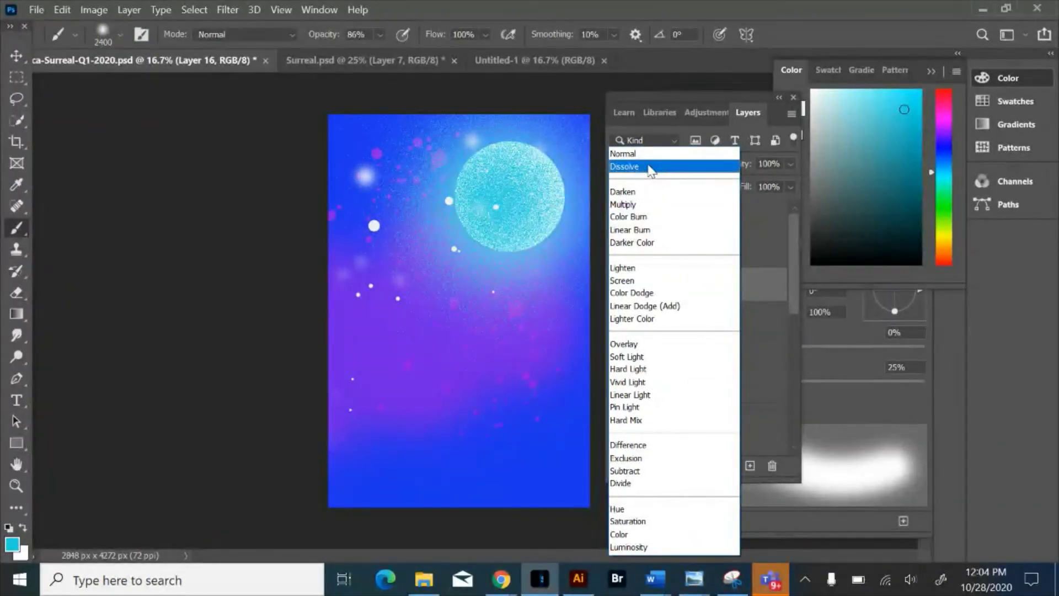
pyautogui.click(652, 167)
pyautogui.click(790, 164)
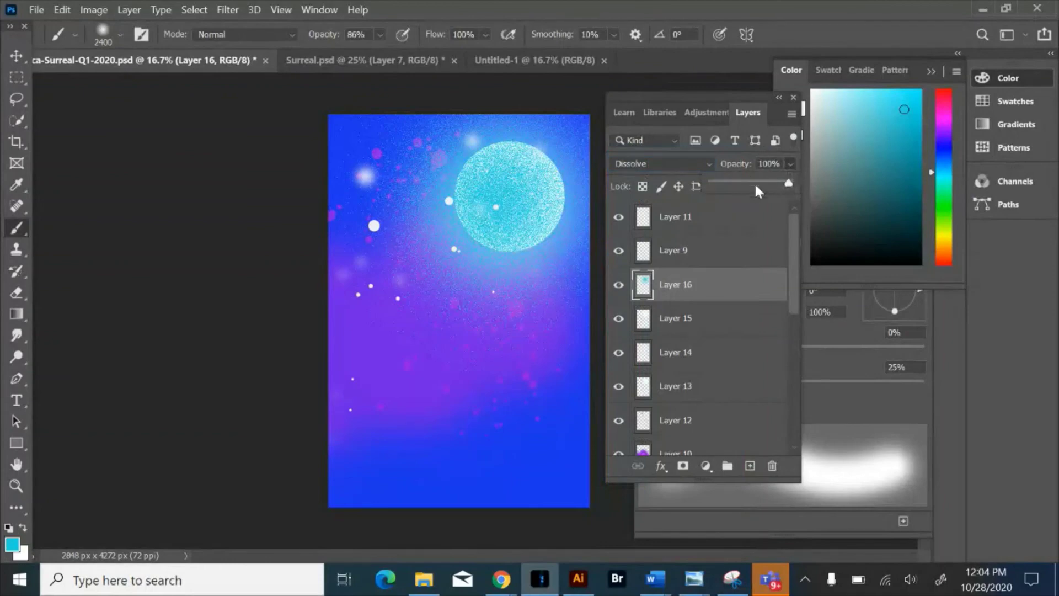
pyautogui.click(744, 181)
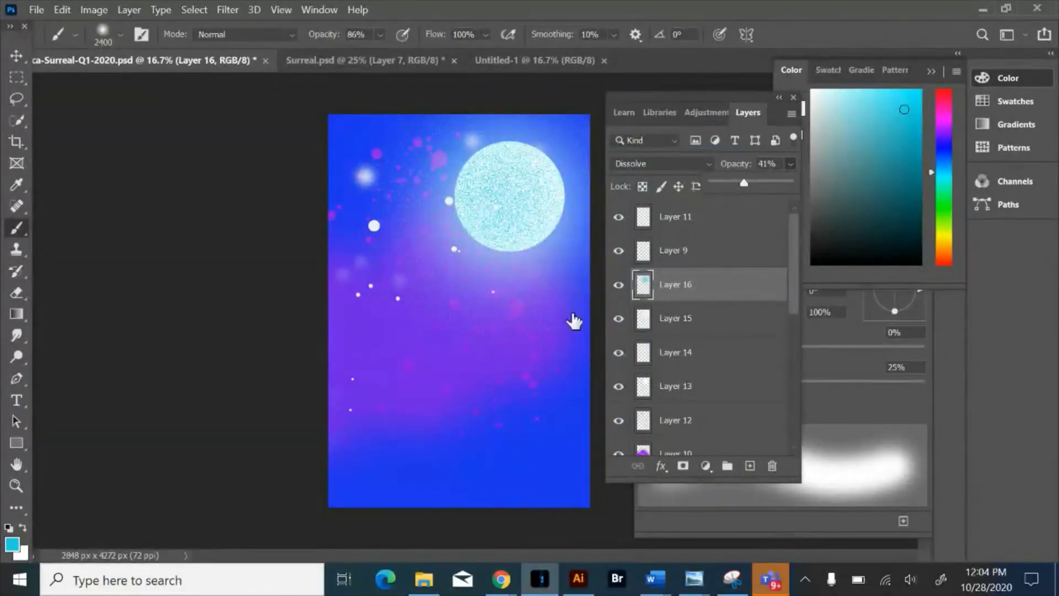
pyautogui.click(668, 286)
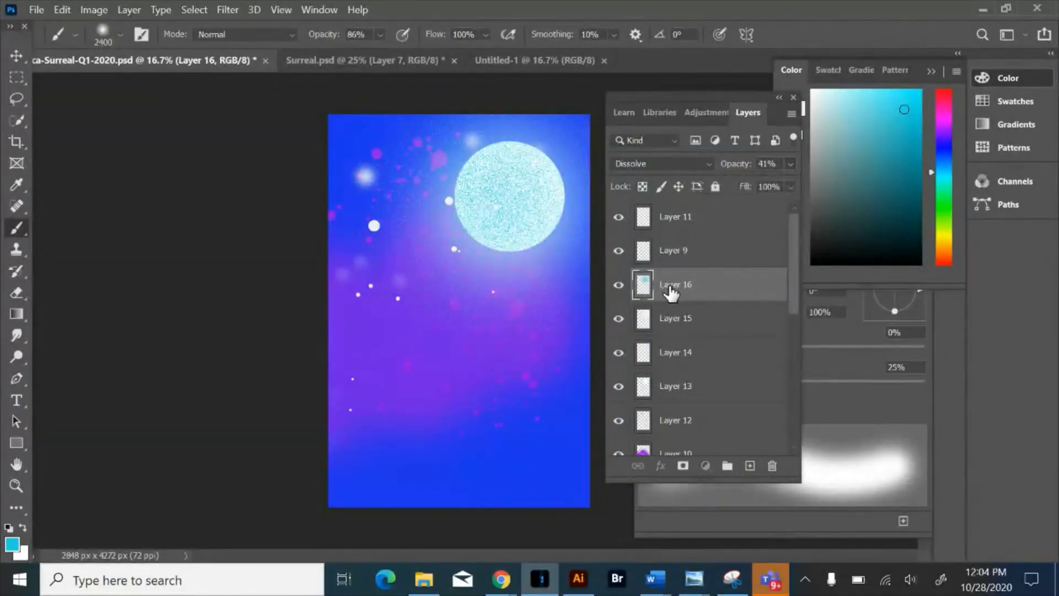
pyautogui.click(683, 466)
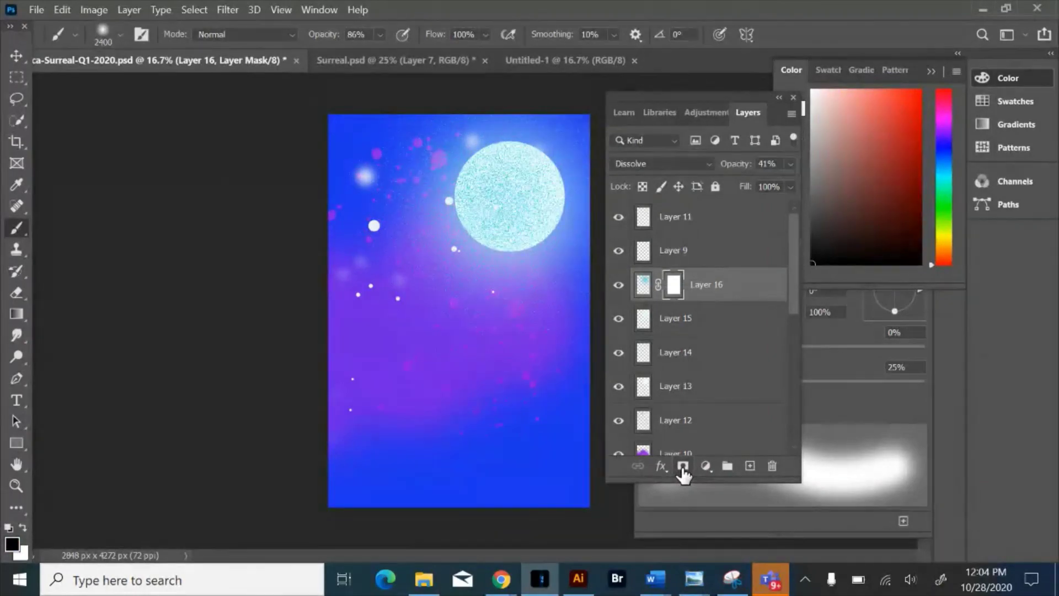